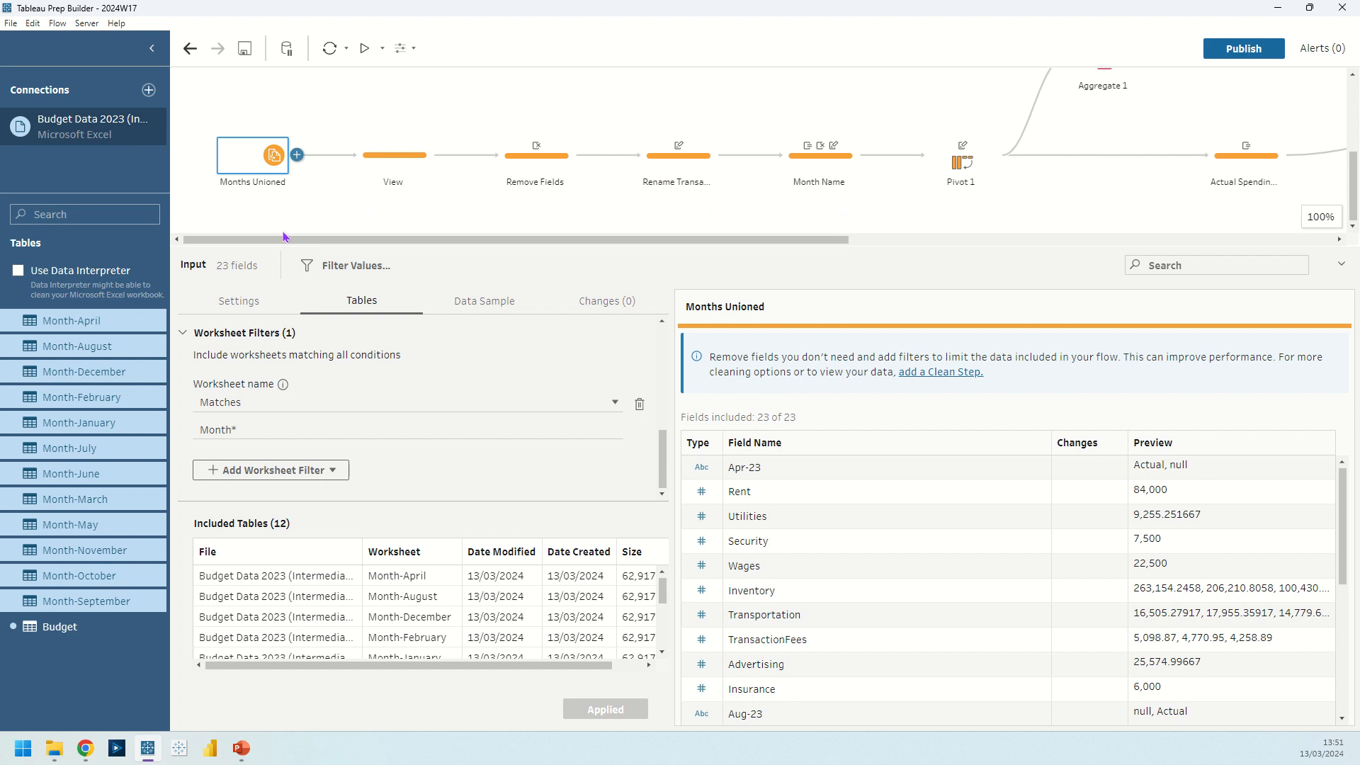
- Set the Months Unioned input to union multiple tables, including only worksheets whose names match Month*, and apply it
{"action": "scroll", "coordinate": [382, 374], "scroll_direction": "up", "scroll_amount": 5}
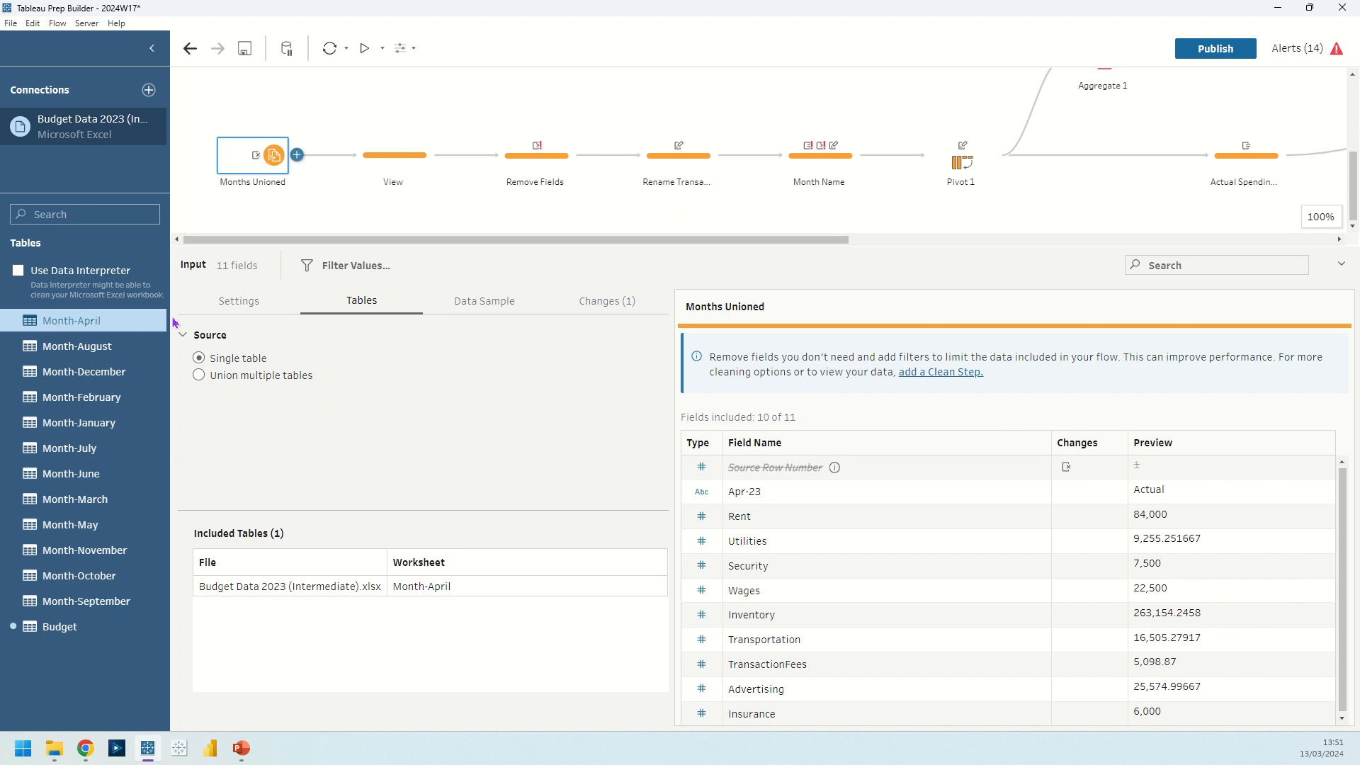
{"action": "left_click", "coordinate": [204, 379]}
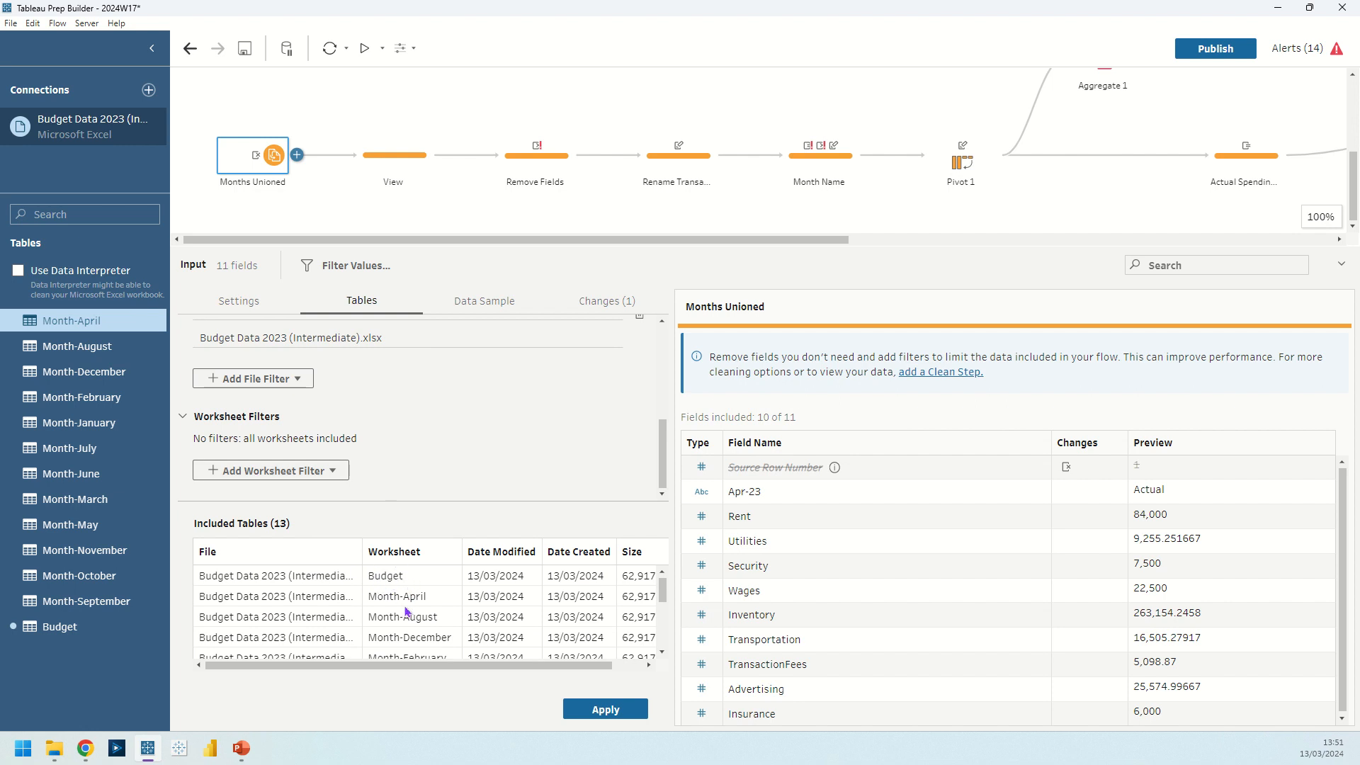
{"action": "left_click", "coordinate": [331, 481]}
{"action": "left_click", "coordinate": [327, 497]}
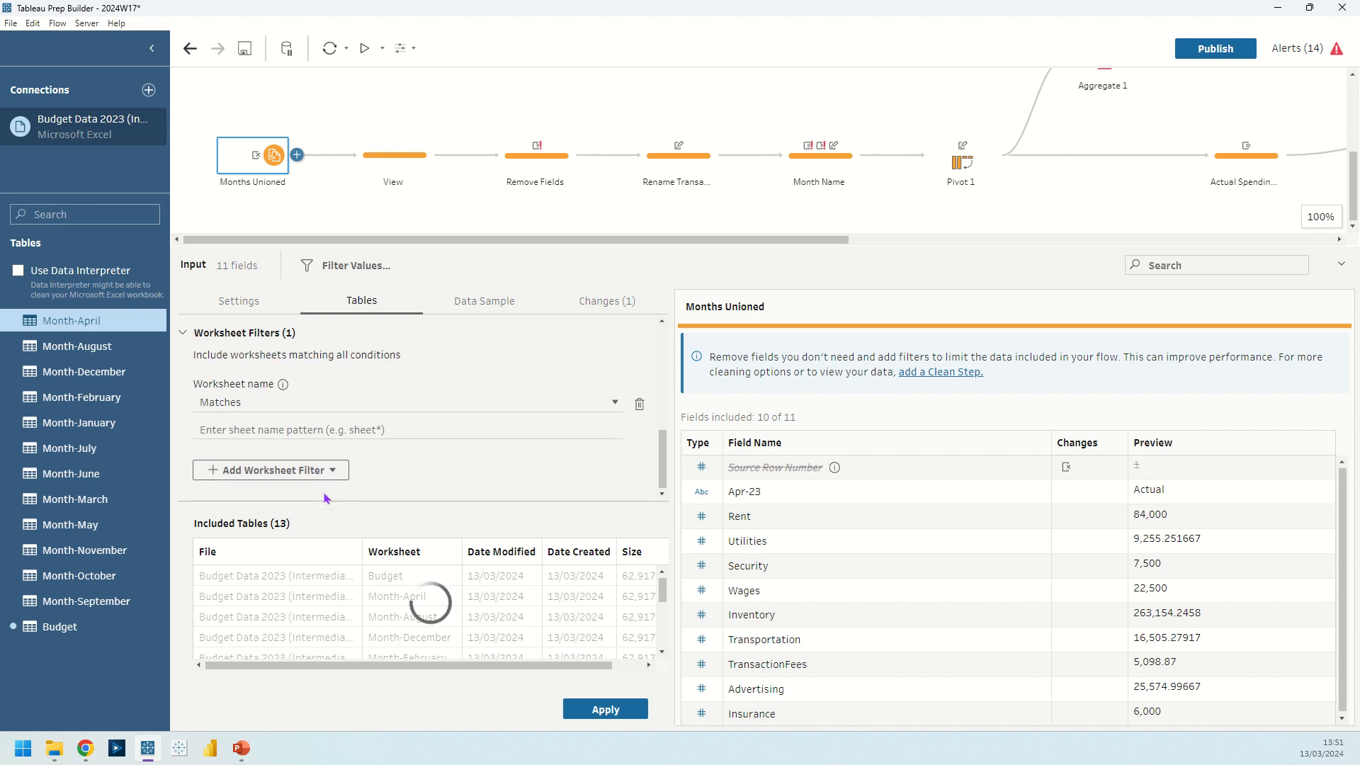
{"action": "left_click", "coordinate": [302, 421]}
{"action": "type", "text": "Month*"}
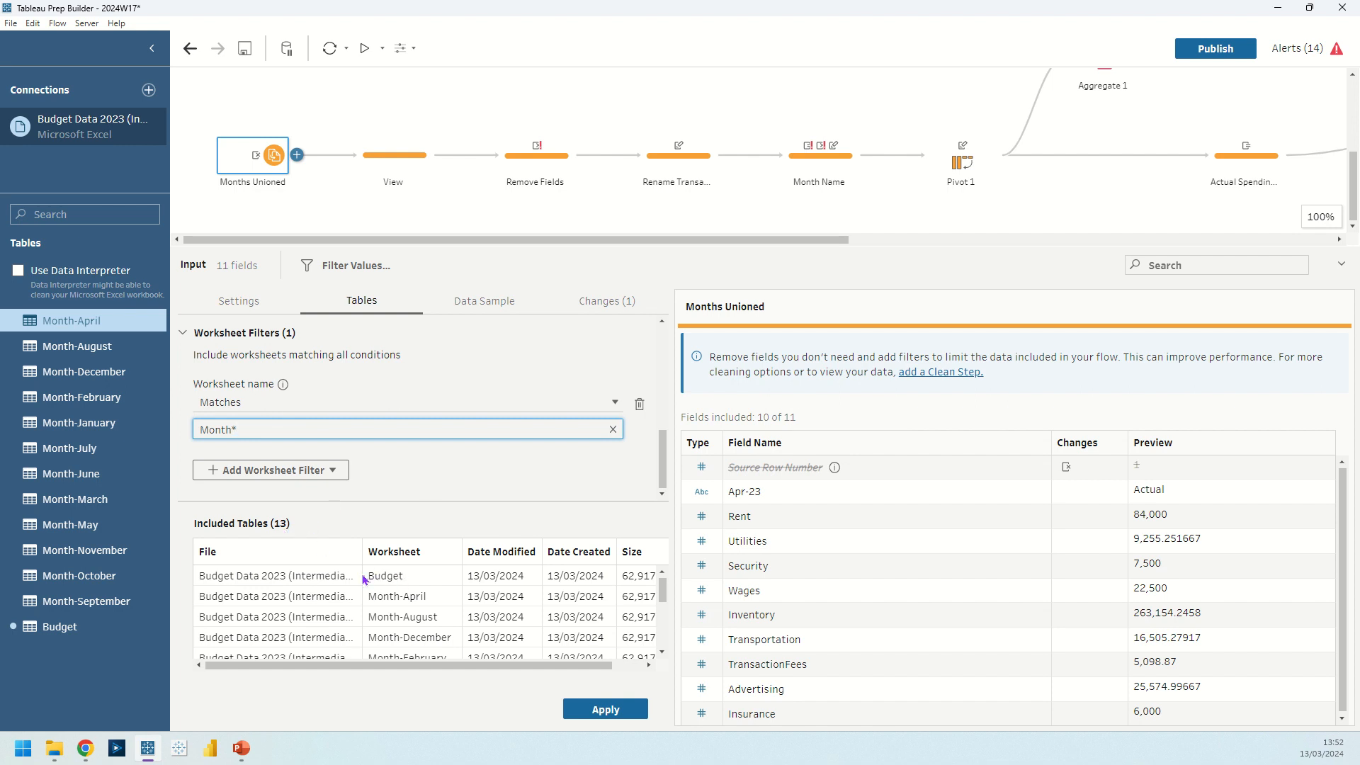
{"action": "left_click", "coordinate": [413, 516]}
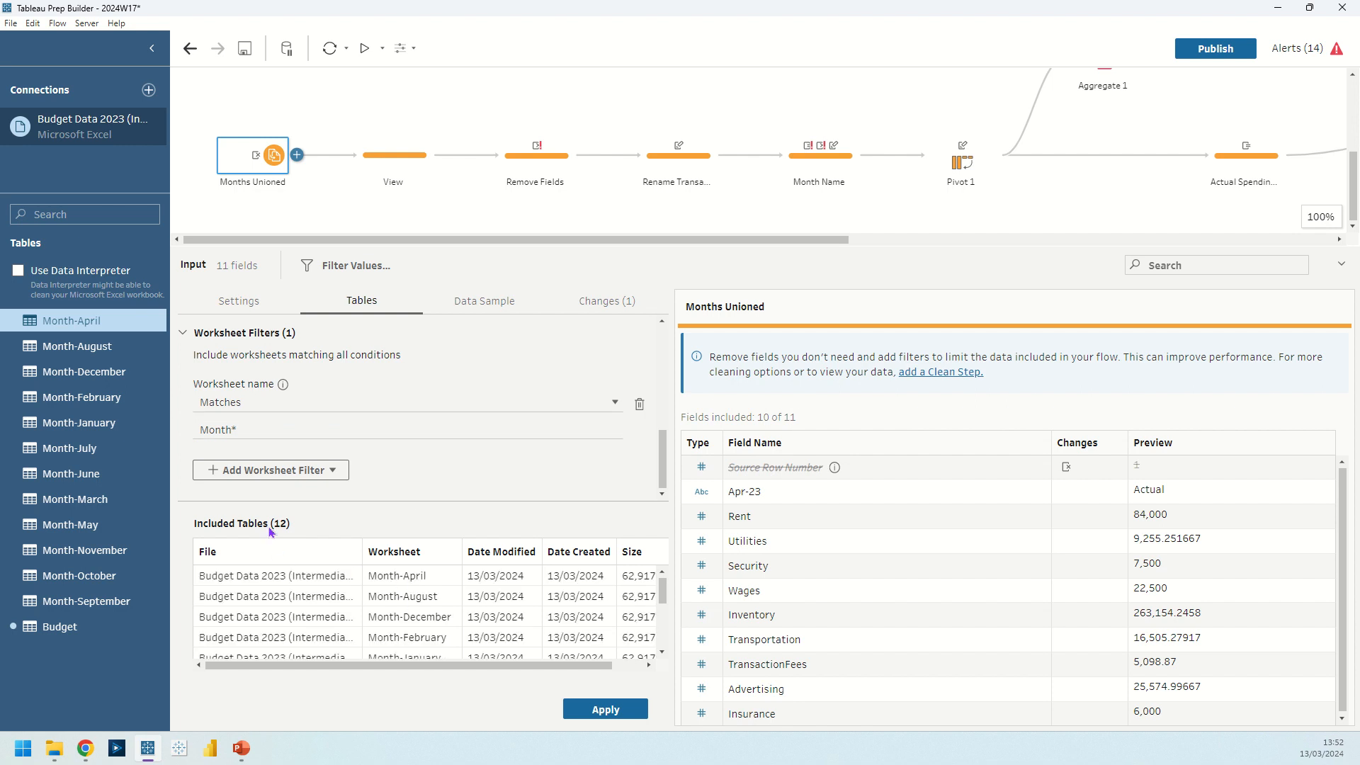
{"action": "left_click", "coordinate": [608, 707]}
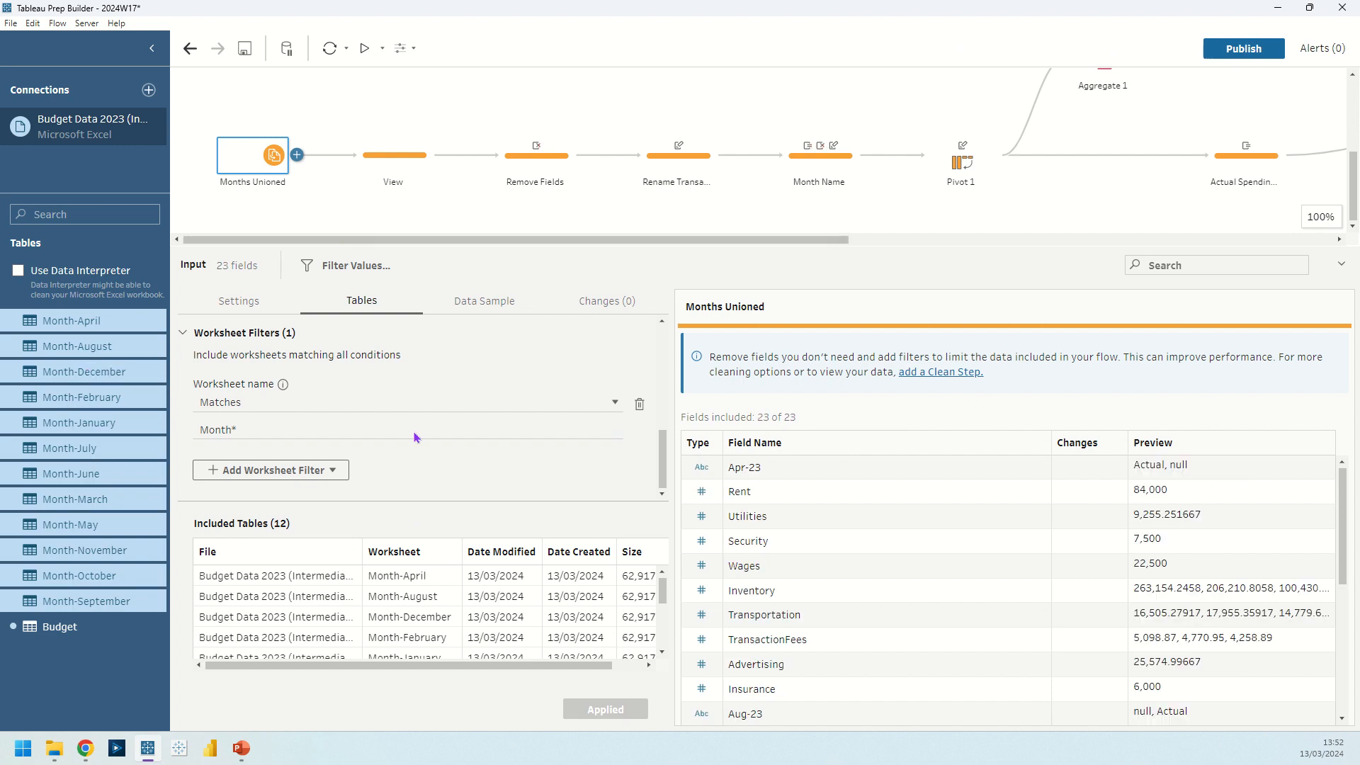
- Review the unioned input's fields, plus the View step's profile cards and field-removal recommendations
{"action": "scroll", "coordinate": [907, 519], "scroll_direction": "down", "scroll_amount": 5}
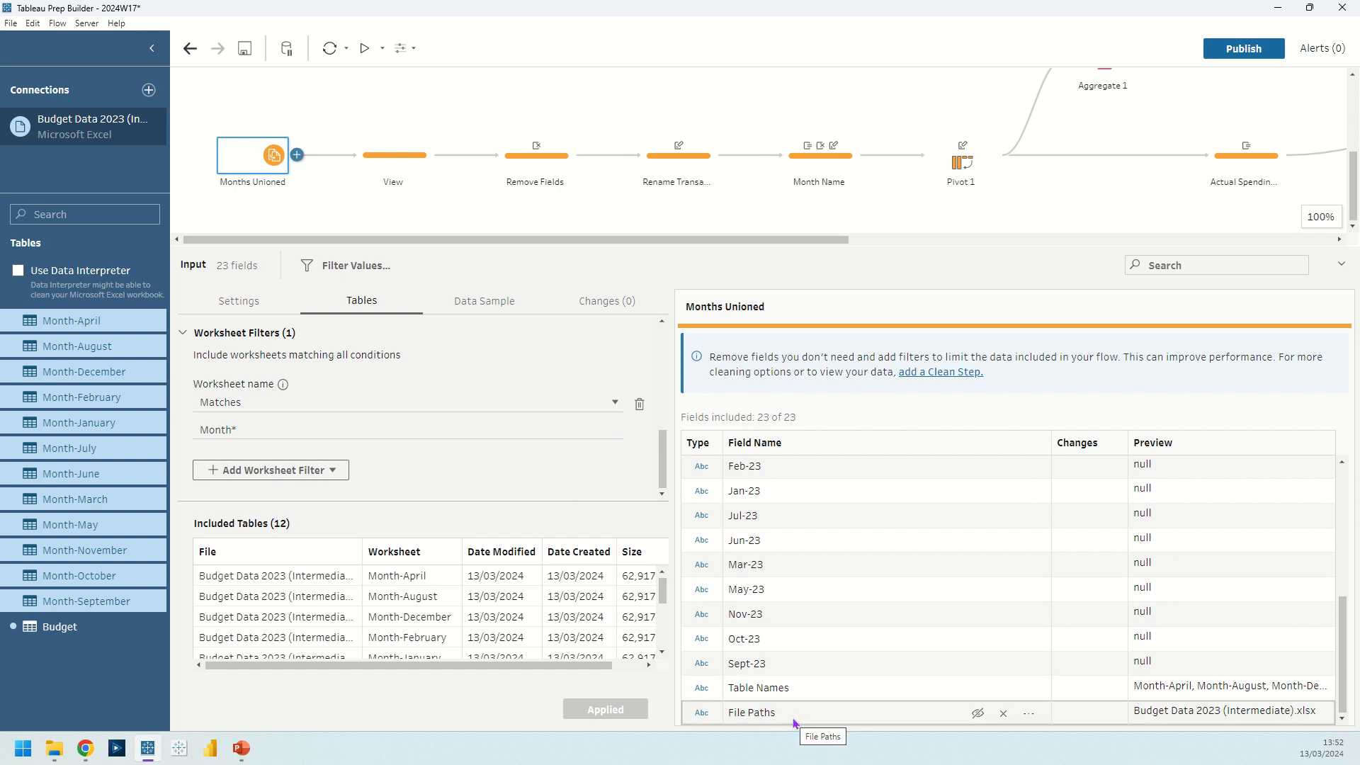
{"action": "left_click", "coordinate": [386, 166]}
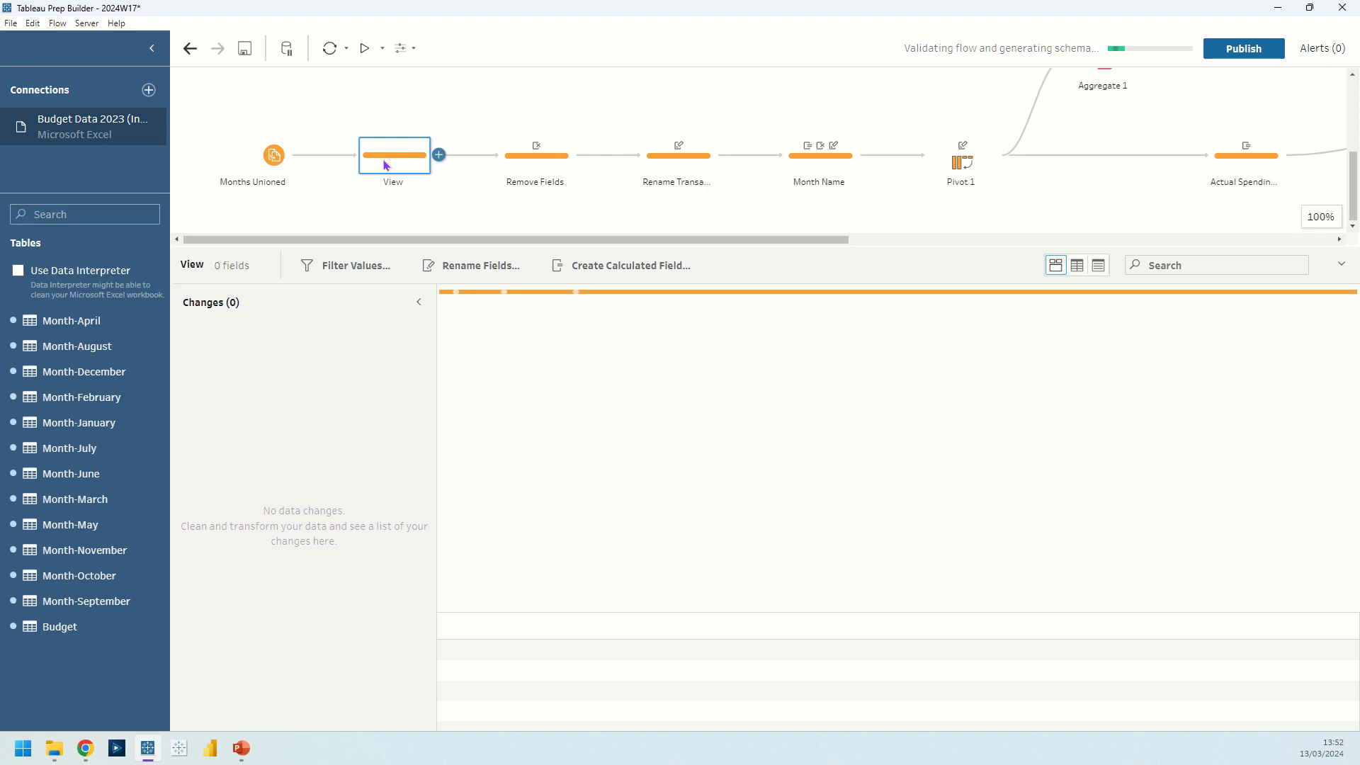
{"action": "left_click", "coordinate": [418, 307]}
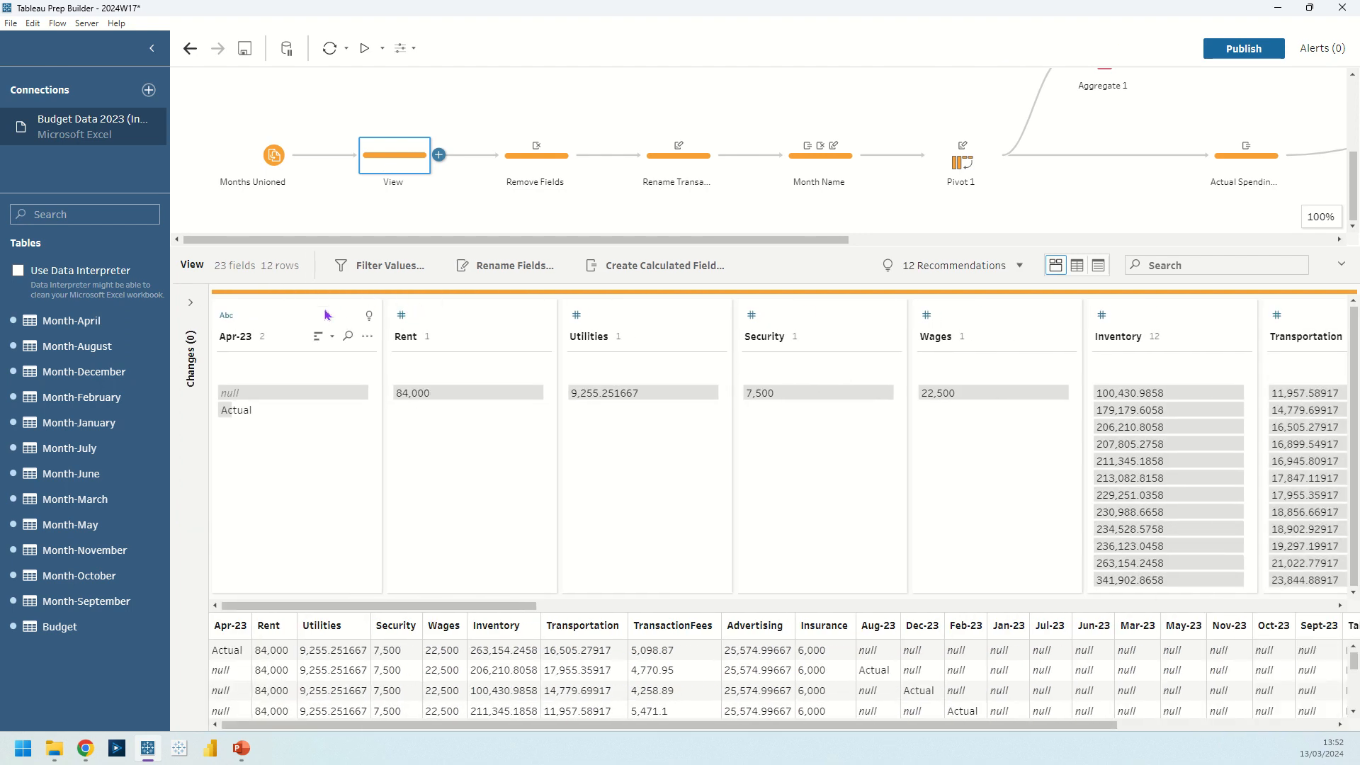
{"action": "left_click", "coordinate": [959, 272]}
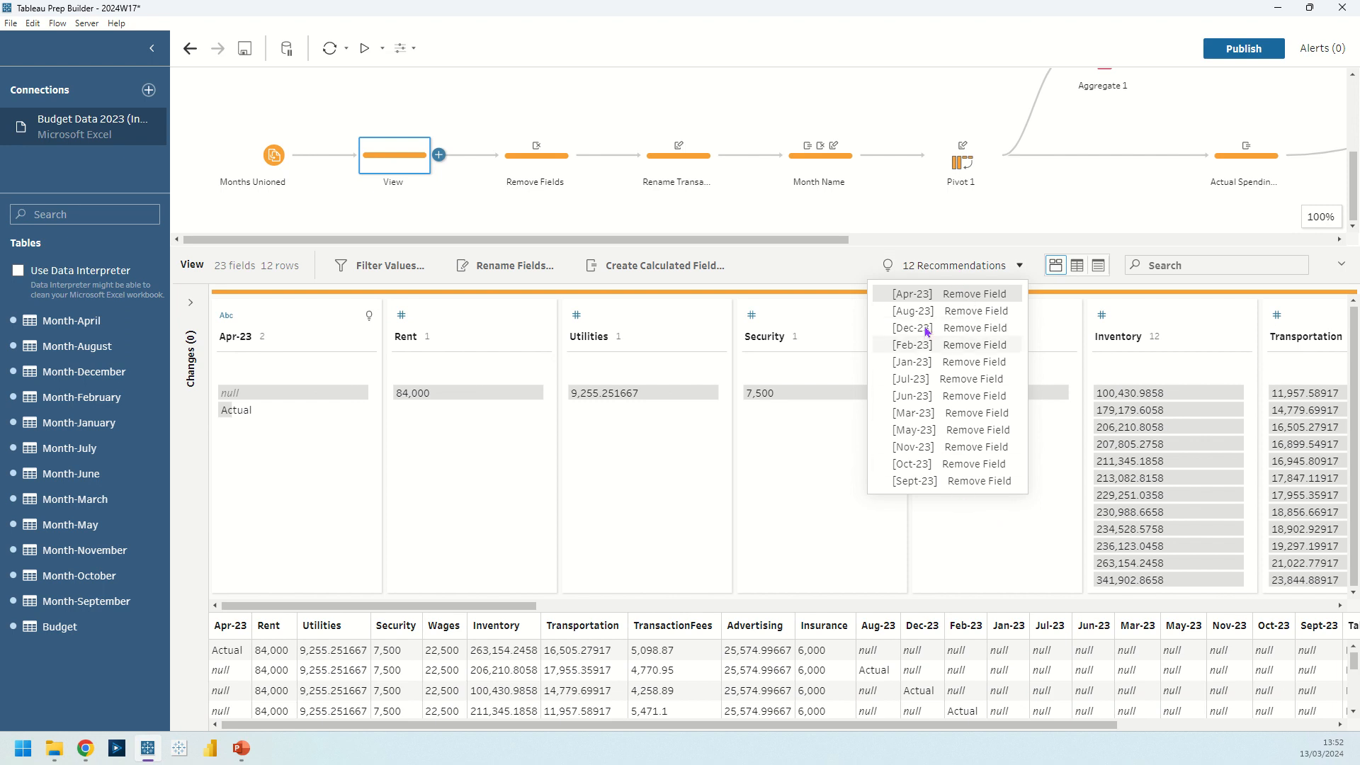
{"action": "left_click", "coordinate": [845, 289]}
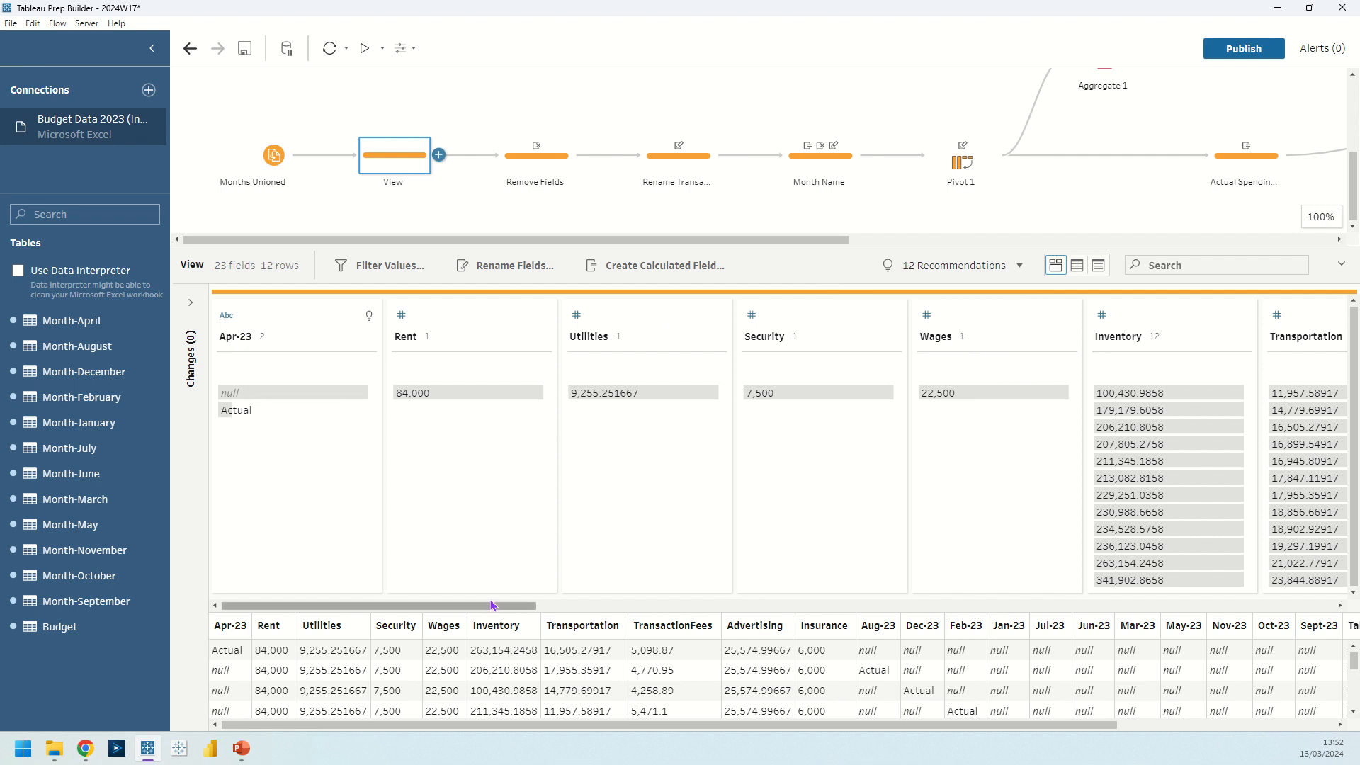
{"action": "left_click_drag", "start_coordinate": [527, 606], "coordinate": [950, 598]}
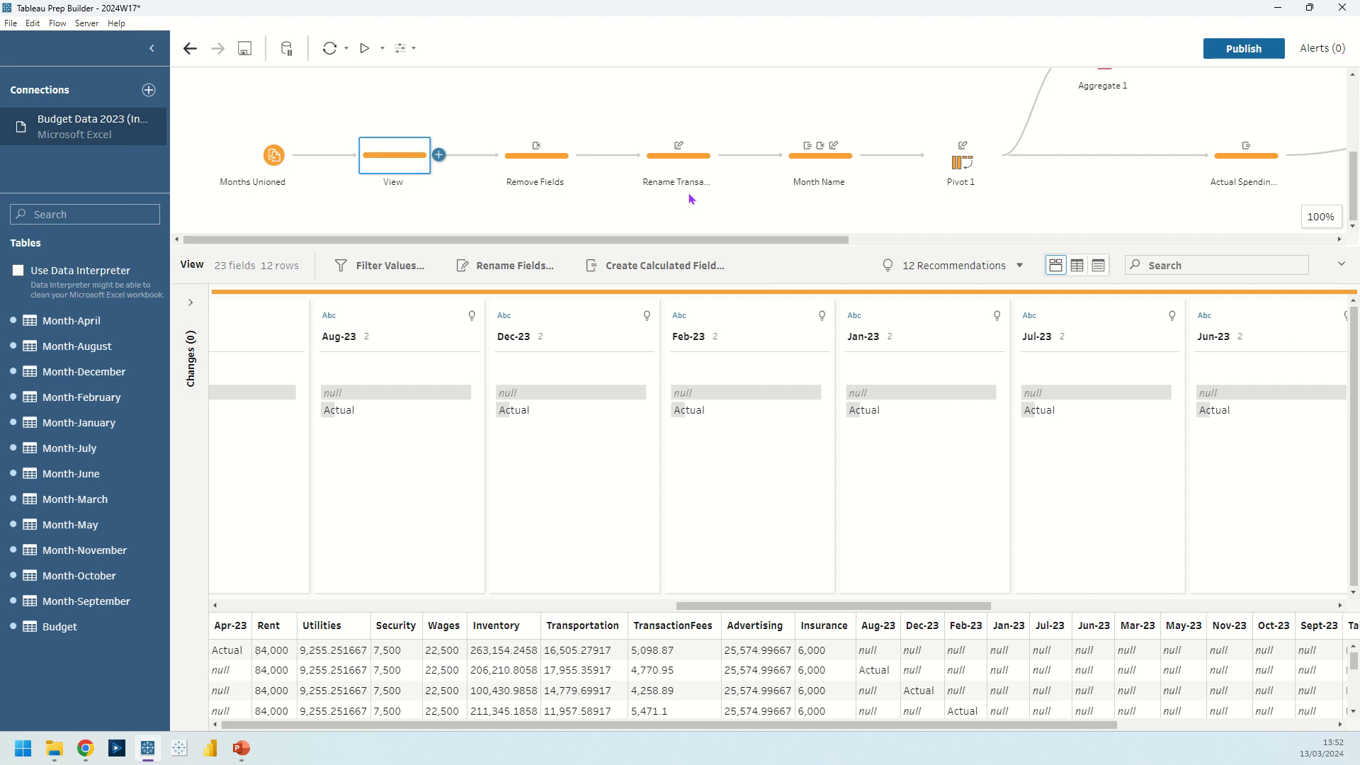
- Examine the fields kept in the Remove Fields step and open the TransactionFees field name for editing
{"action": "left_click", "coordinate": [532, 168]}
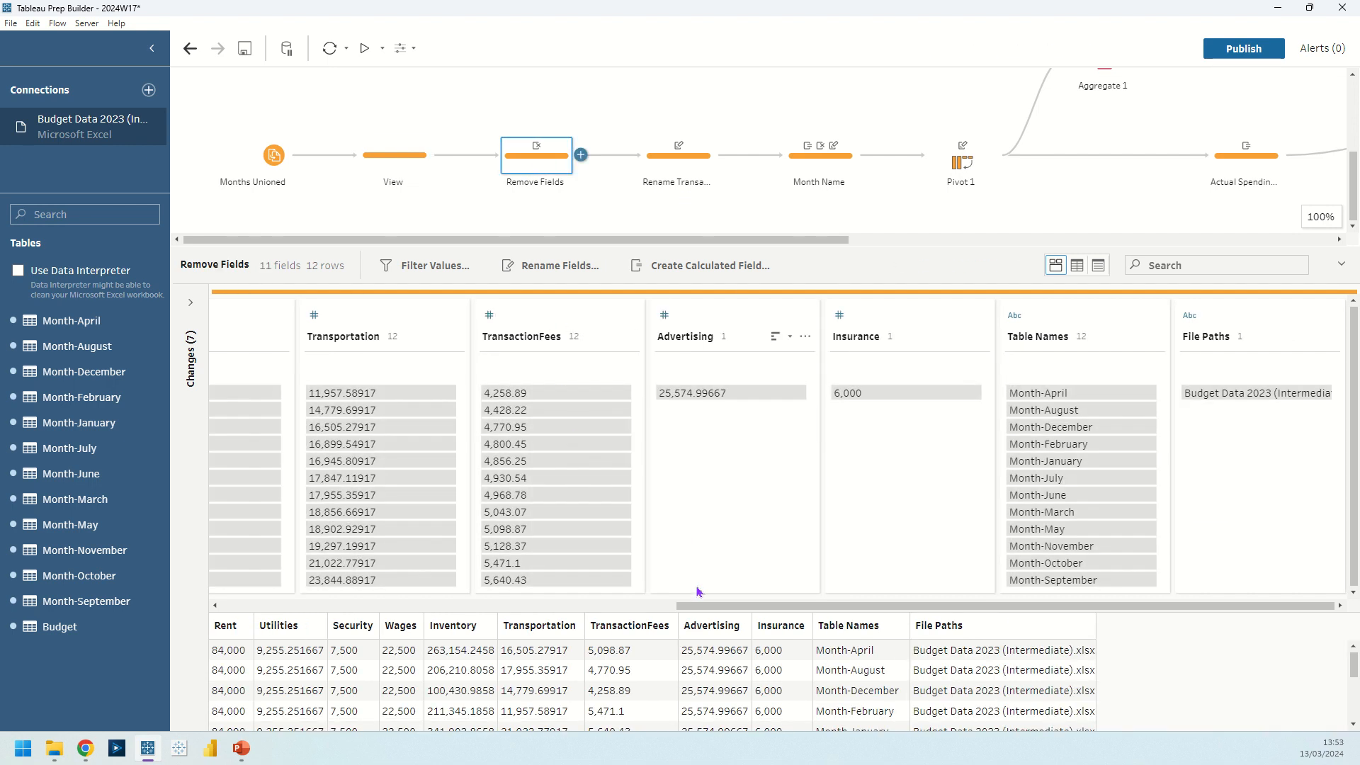
{"action": "left_click_drag", "start_coordinate": [701, 607], "coordinate": [666, 620]}
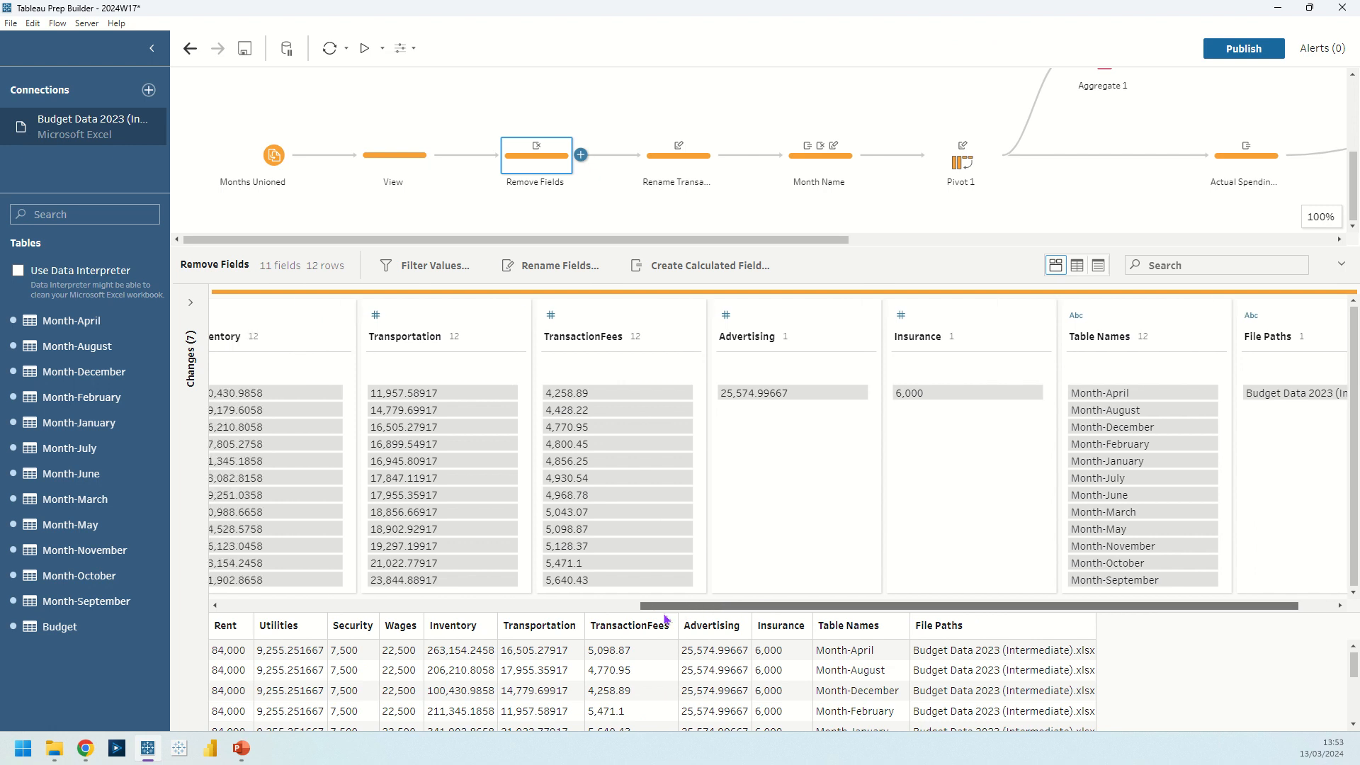
{"action": "double_click", "coordinate": [600, 345]}
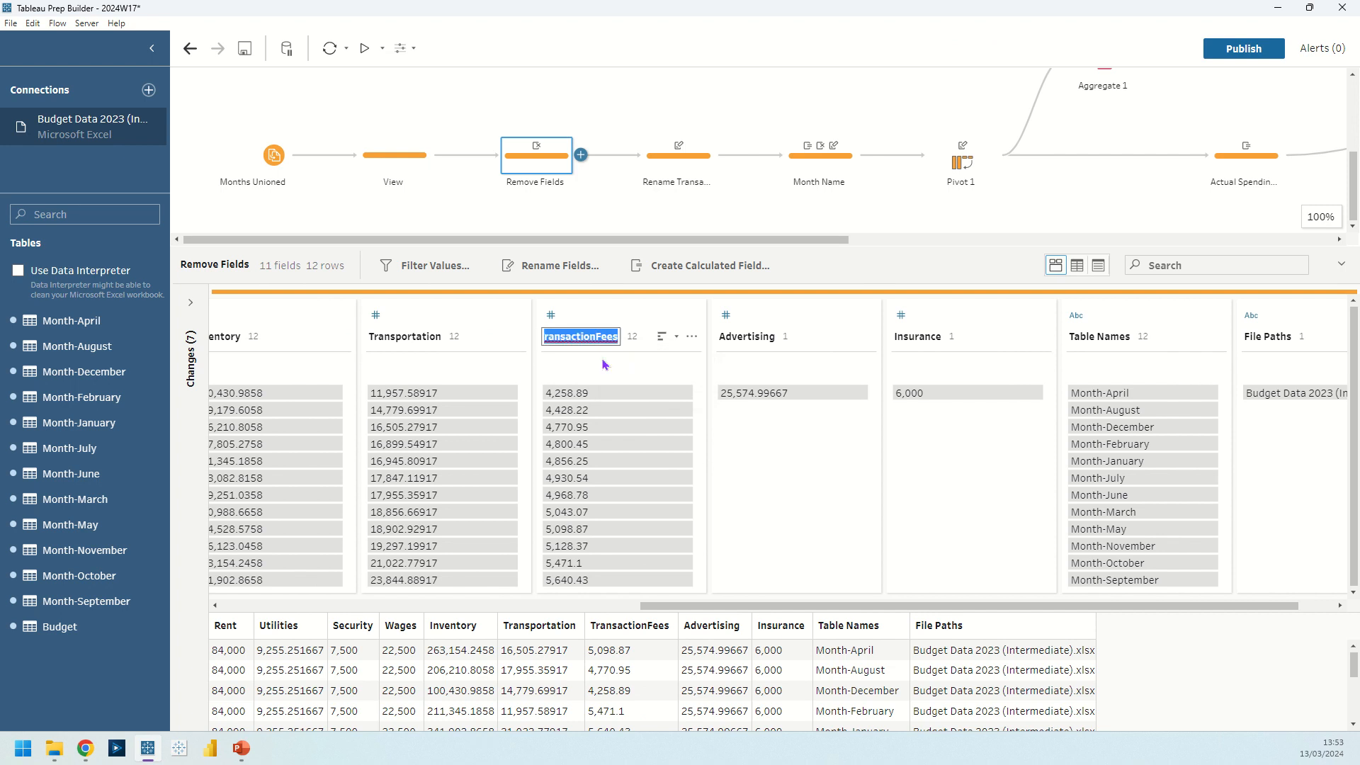
{"action": "left_click", "coordinate": [603, 363]}
- Open the Rename Transaction Fees step to examine its fields
{"action": "left_click", "coordinate": [657, 142]}
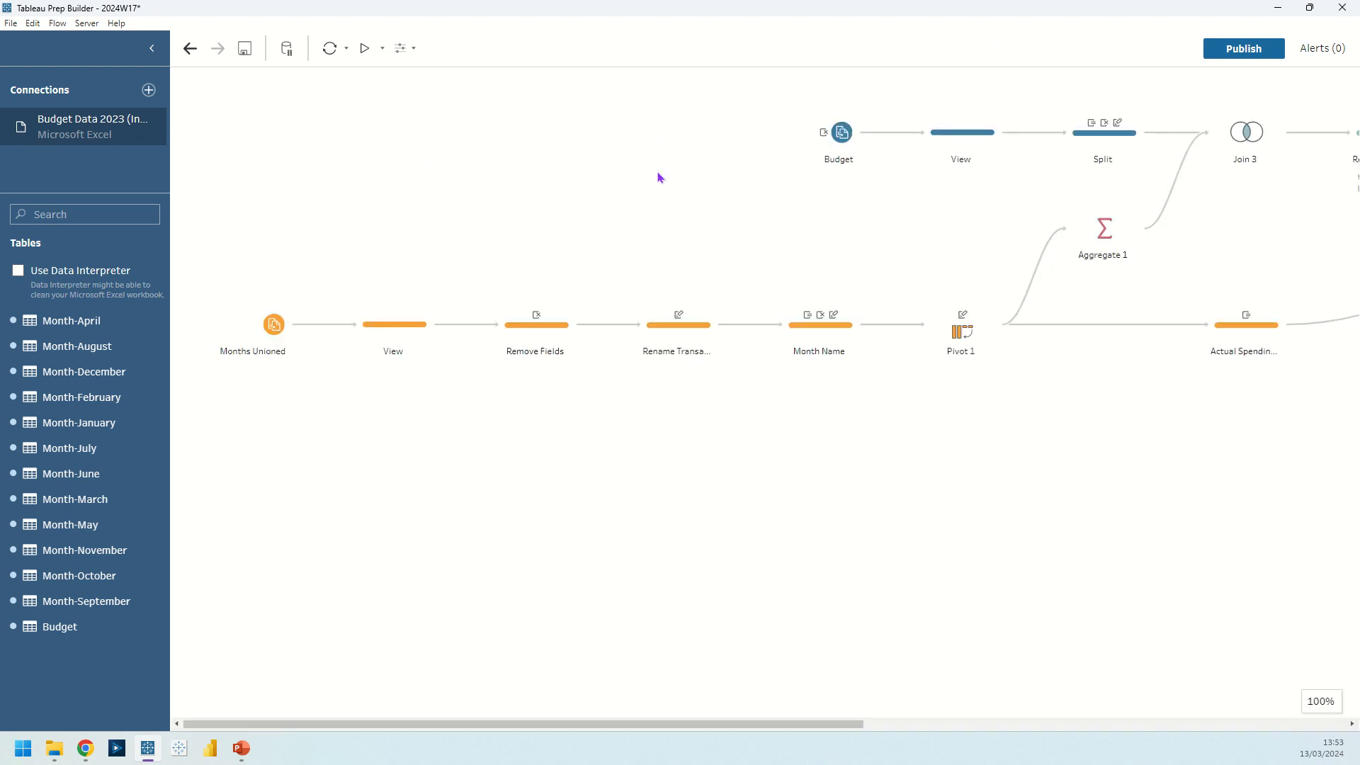
{"action": "left_click", "coordinate": [674, 329]}
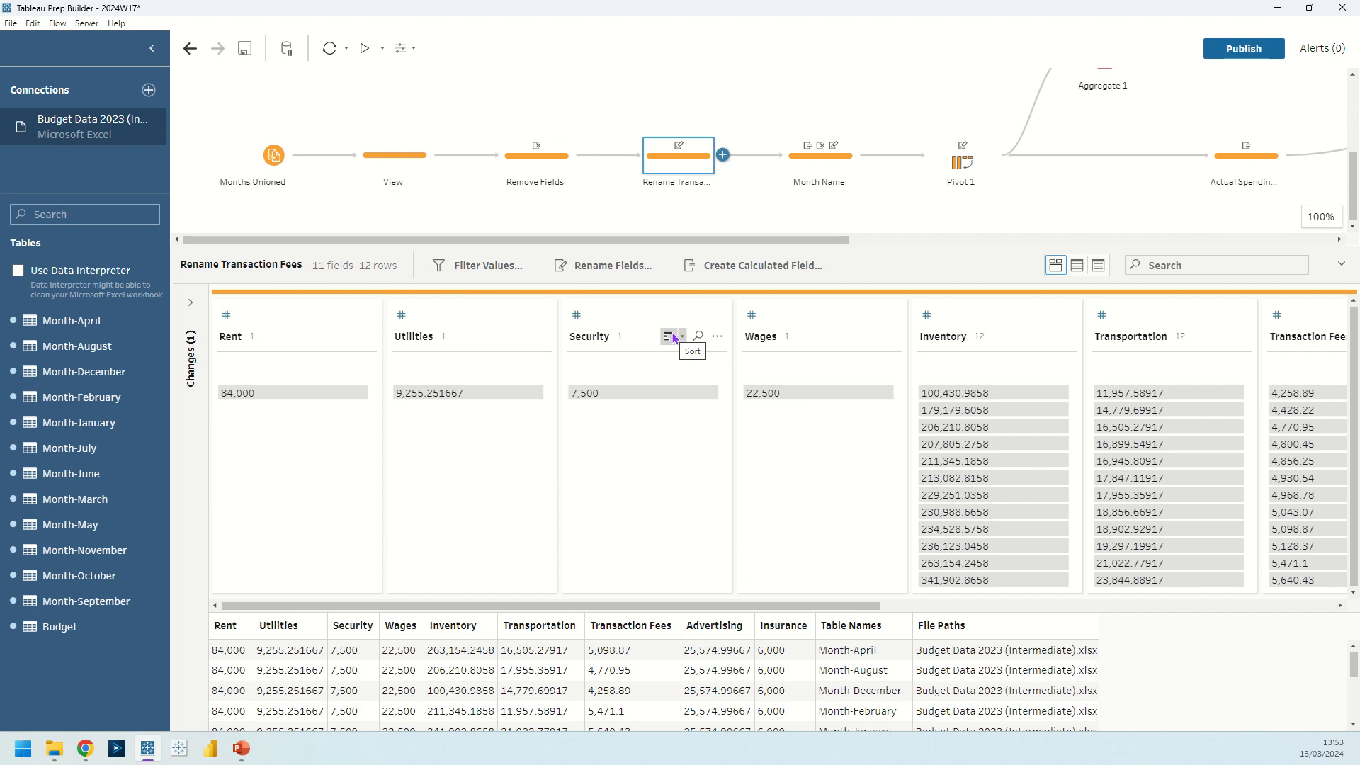
{"action": "left_click_drag", "start_coordinate": [698, 241], "coordinate": [812, 248]}
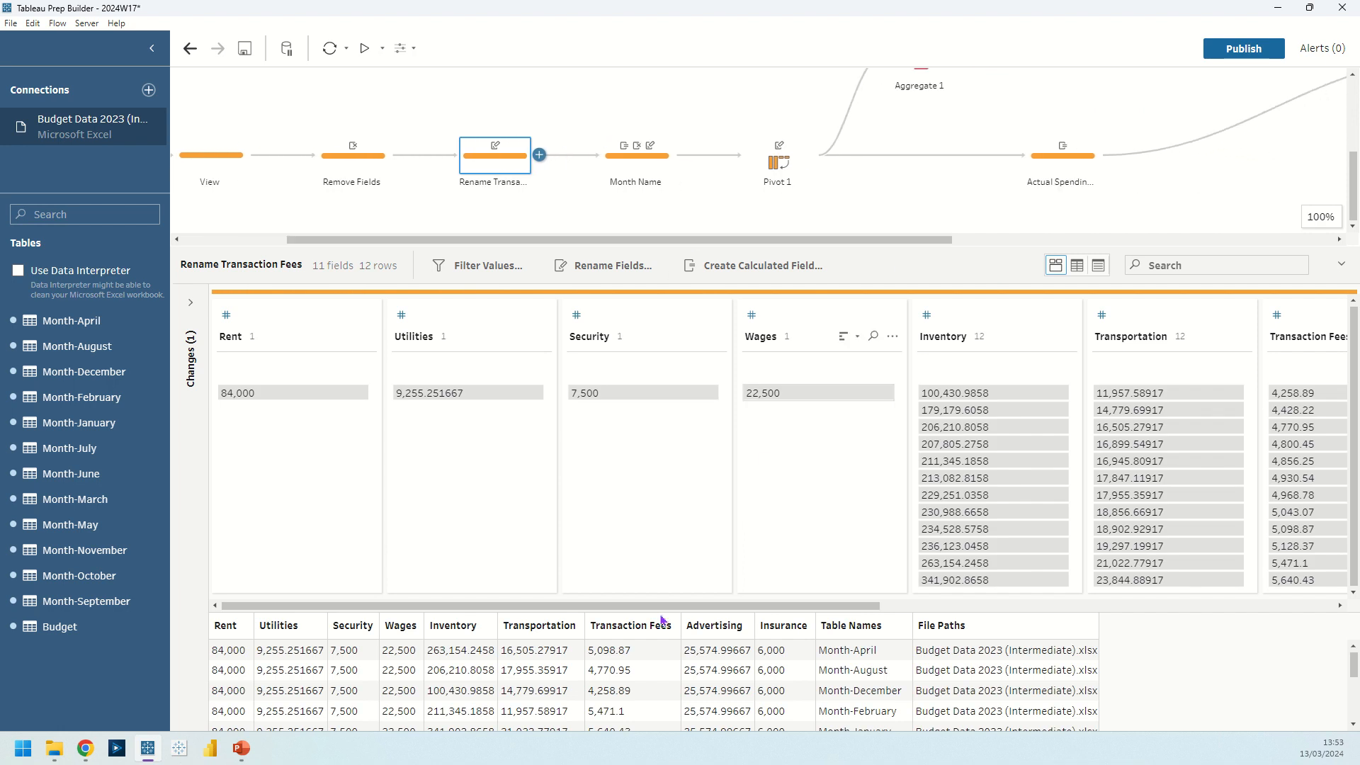
- Show the split options available for the Table Names field and dismiss them without splitting
{"action": "left_click", "coordinate": [837, 655]}
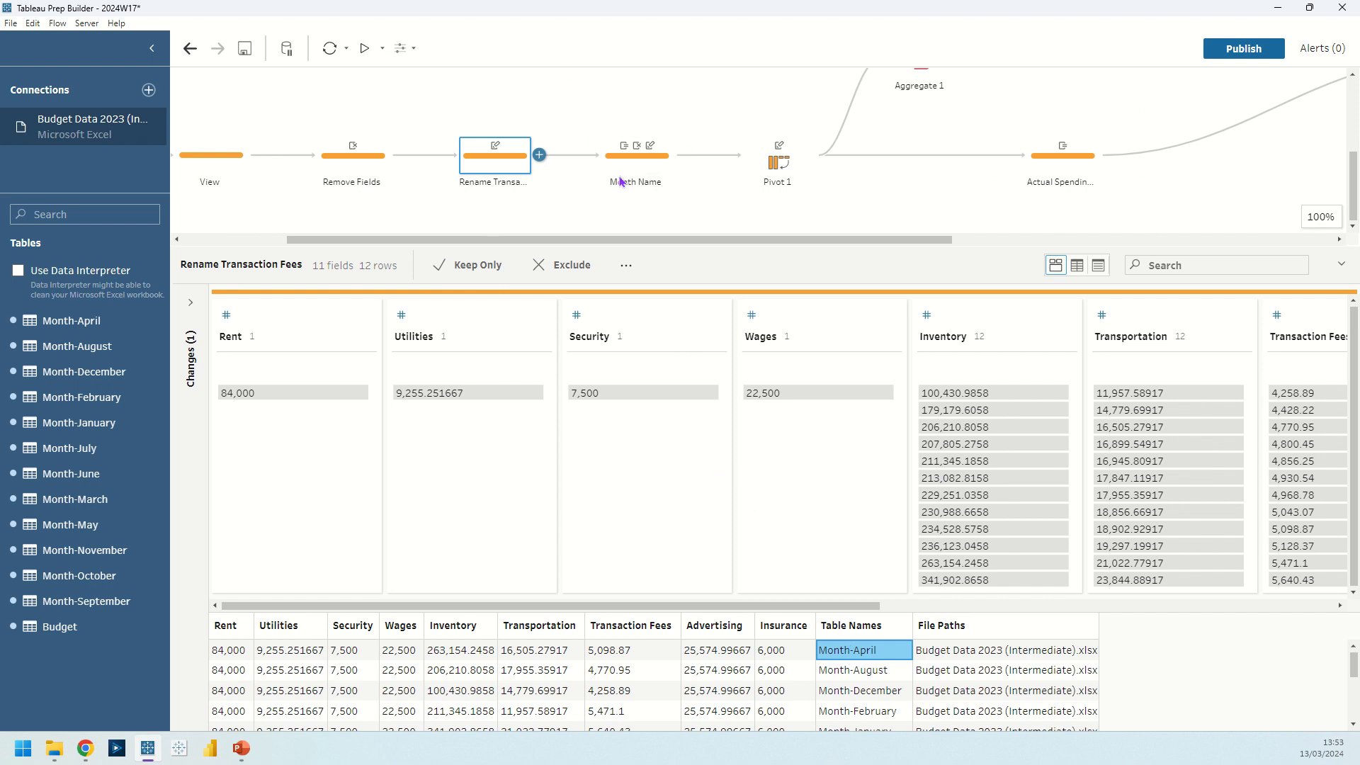
{"action": "left_click_drag", "start_coordinate": [869, 606], "coordinate": [1324, 623]}
{"action": "left_click", "coordinate": [1155, 336]}
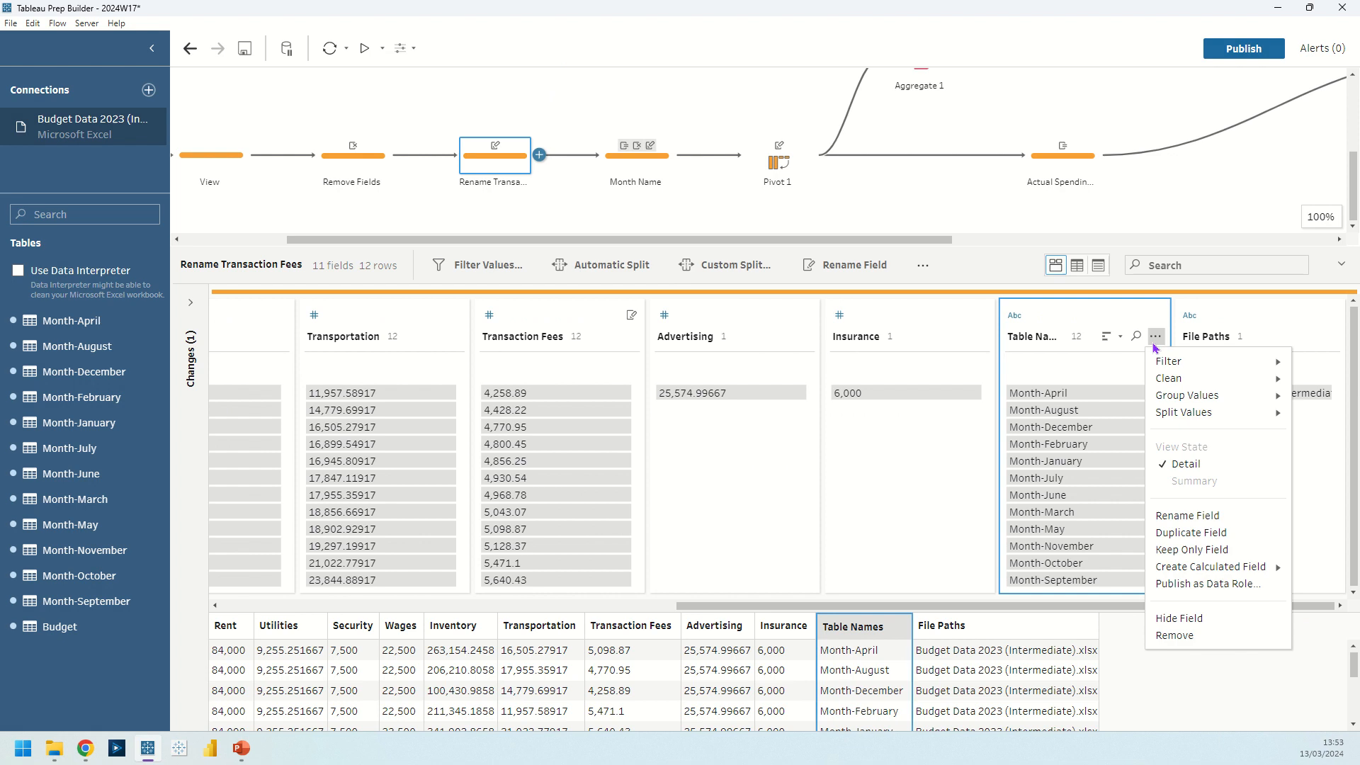
{"action": "mouse_move", "coordinate": [1187, 412]}
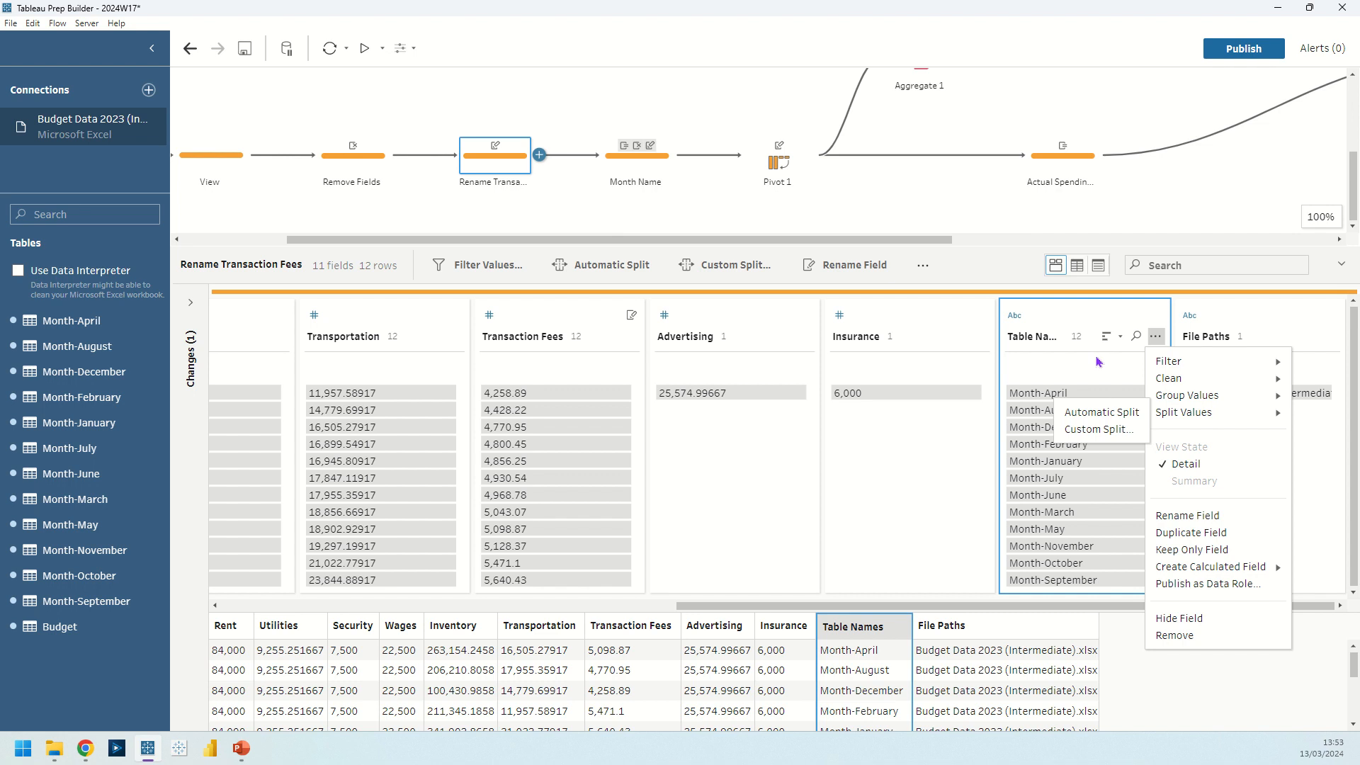
{"action": "key", "text": "Escape"}
- Review the Month Name step's changes, previewing the Table Names - Split 1 calculation and its rename to Month
{"action": "left_click", "coordinate": [635, 155]}
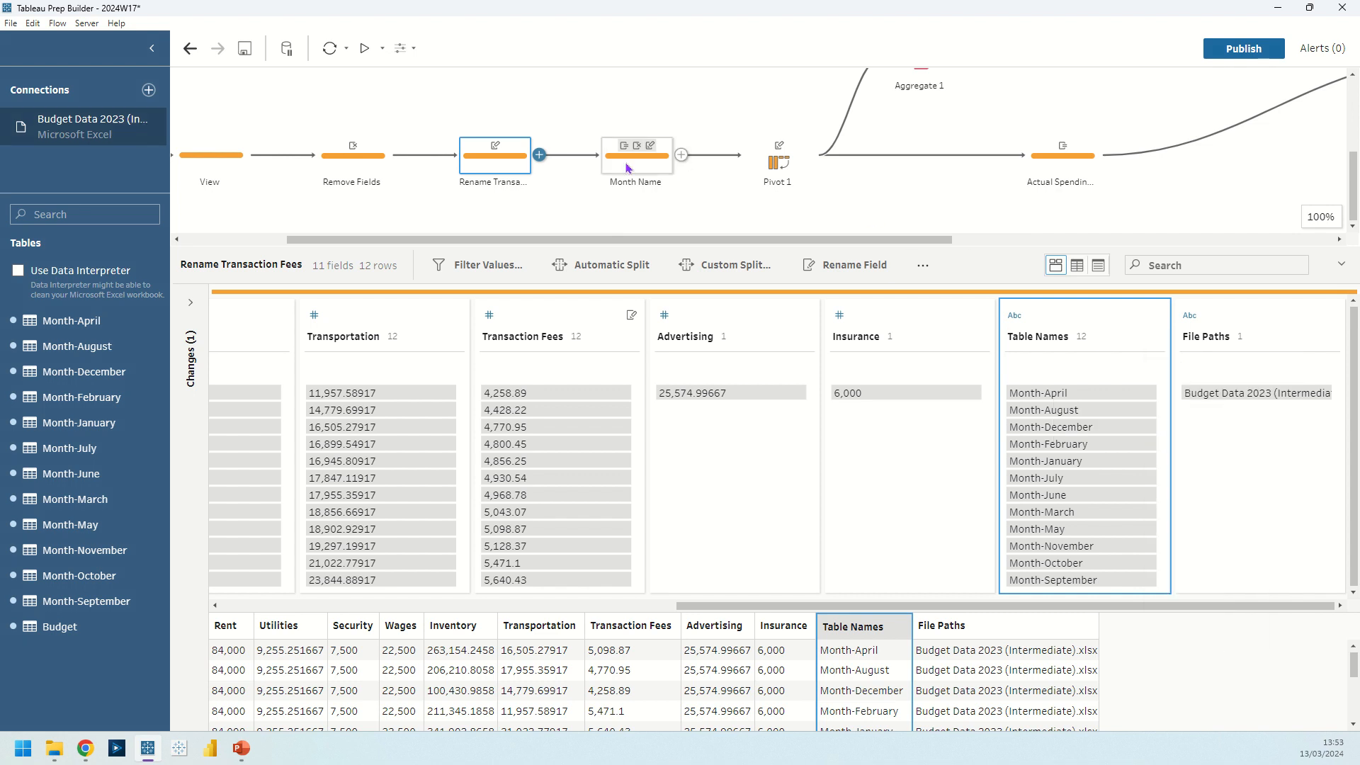
{"action": "left_click", "coordinate": [193, 354]}
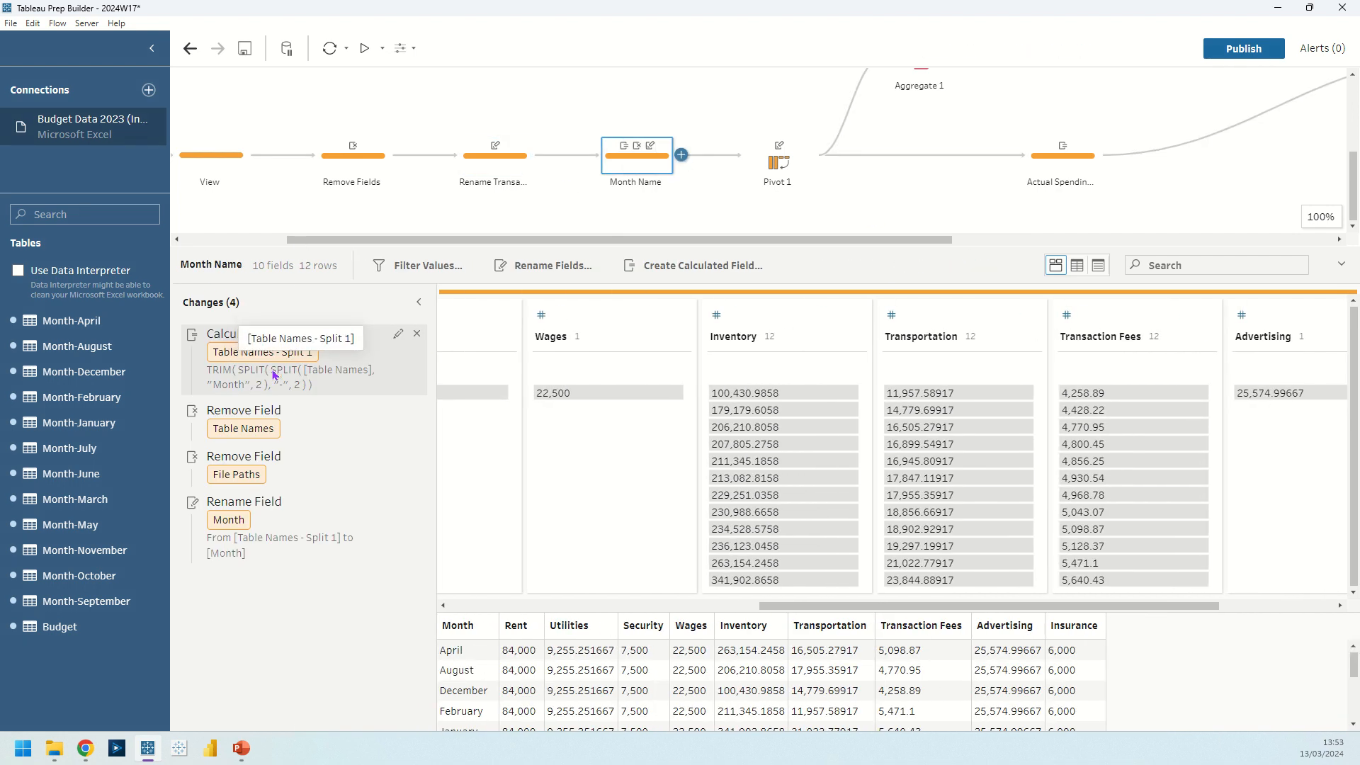
{"action": "left_click", "coordinate": [321, 379]}
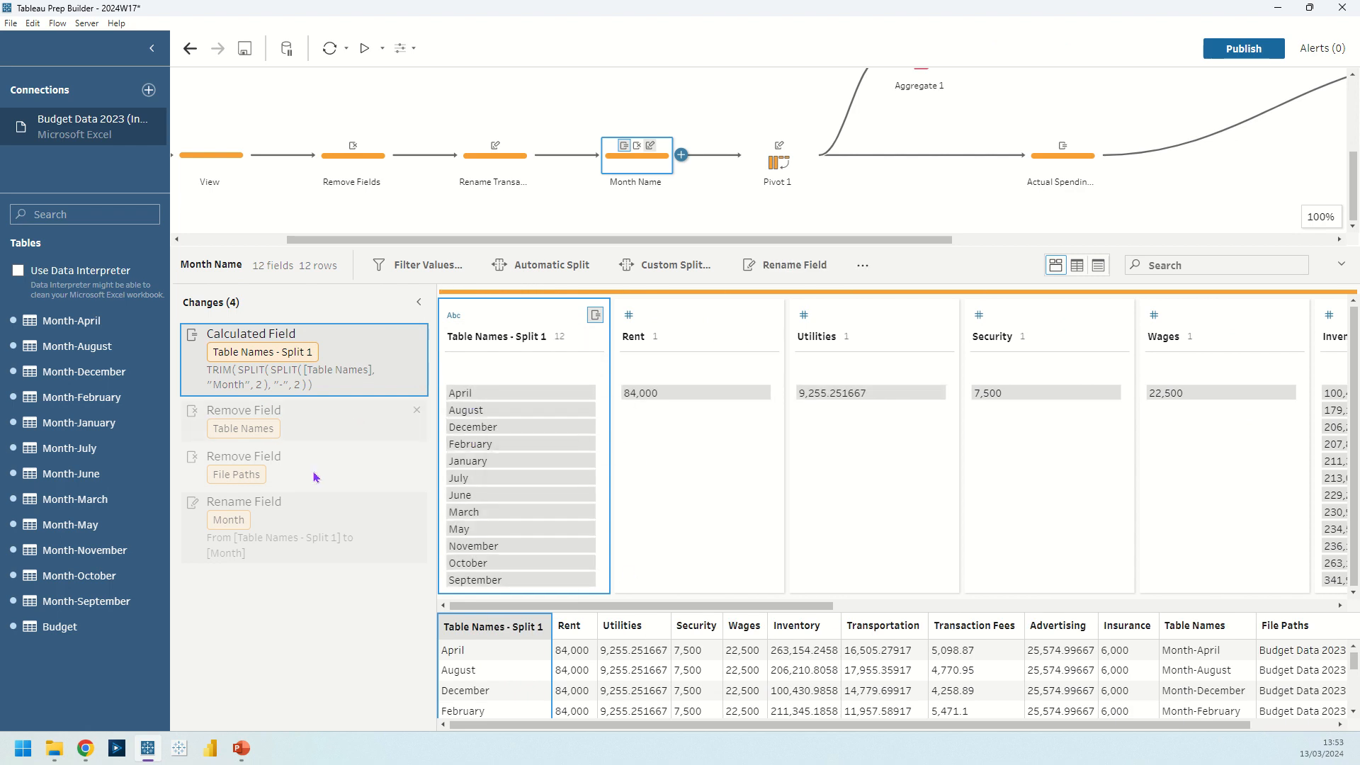
{"action": "left_click", "coordinate": [295, 544]}
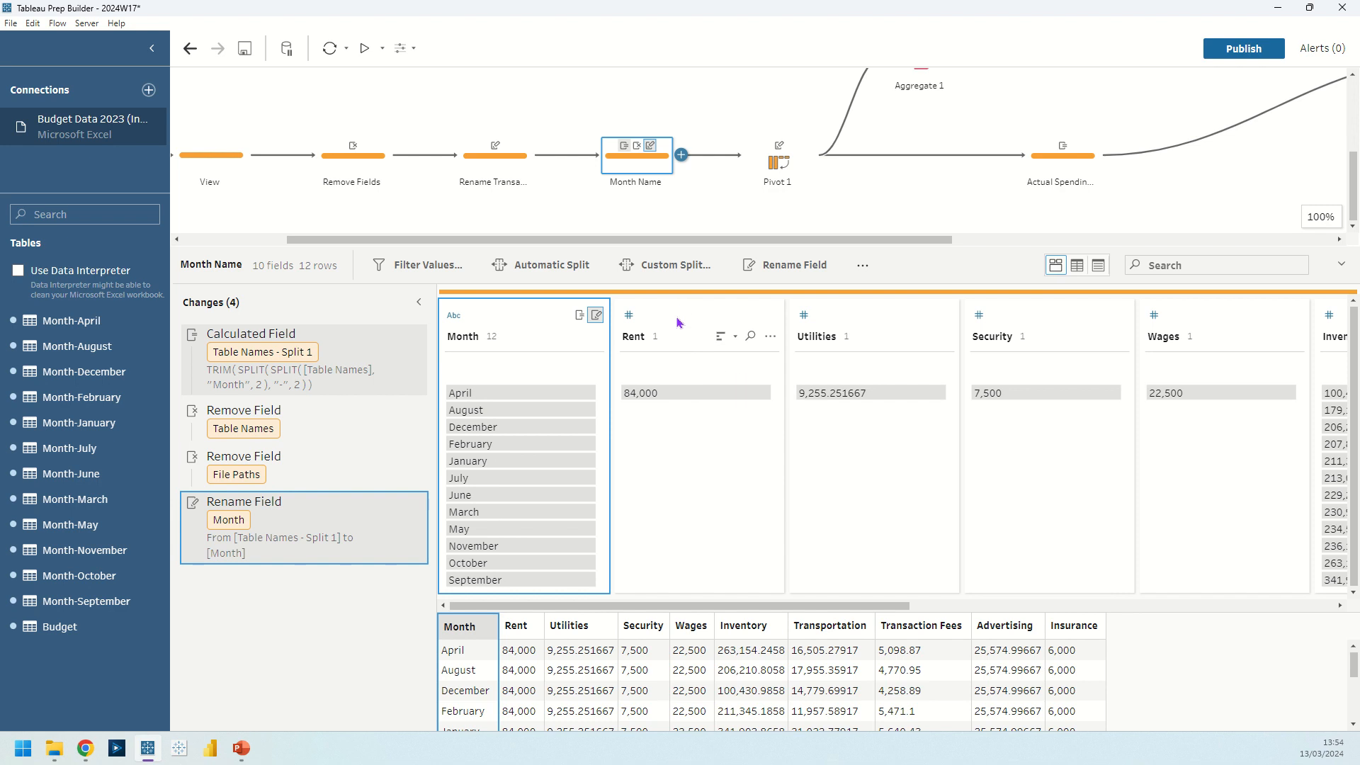
- Examine the Pivot 1 step's columns-to-rows setup and the Aggregate 1 step's grouped and summed fields
{"action": "left_click", "coordinate": [791, 165]}
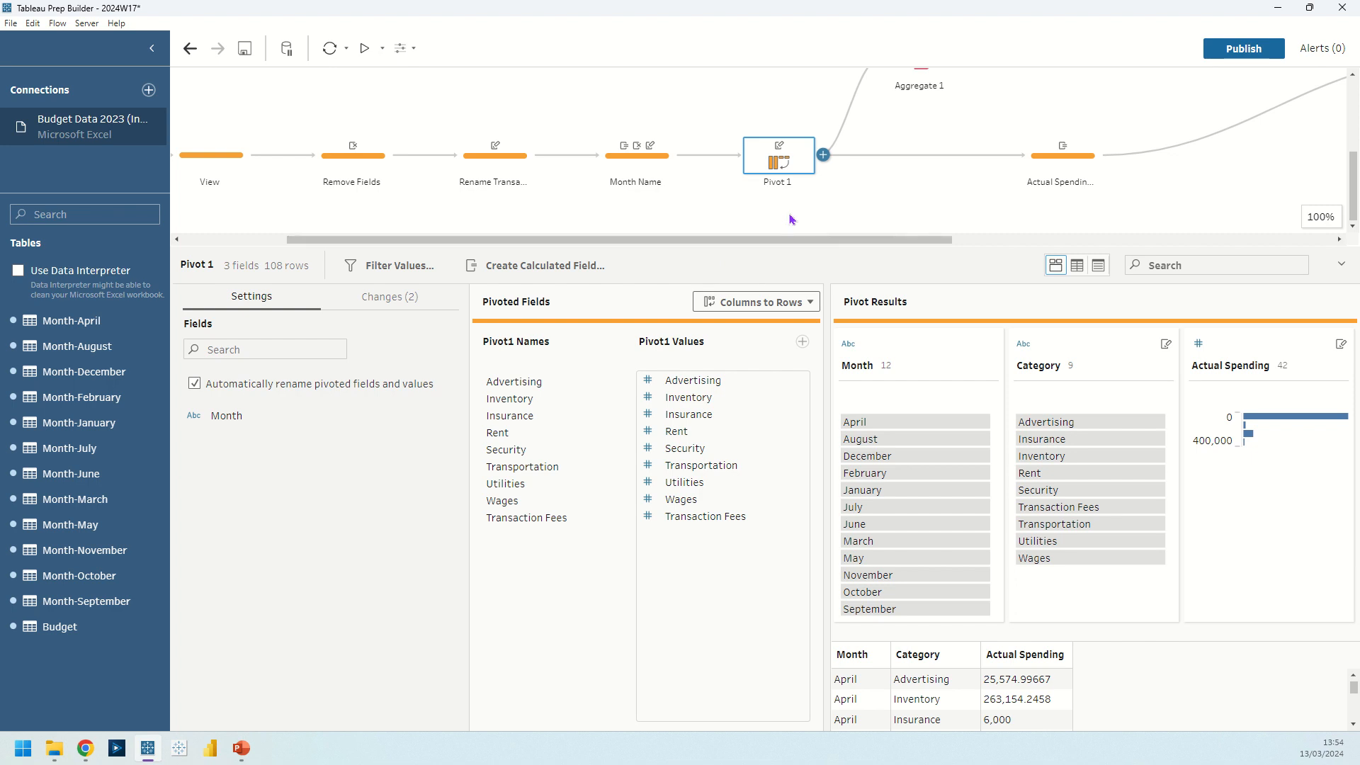
{"action": "left_click_drag", "start_coordinate": [832, 245], "coordinate": [839, 400]}
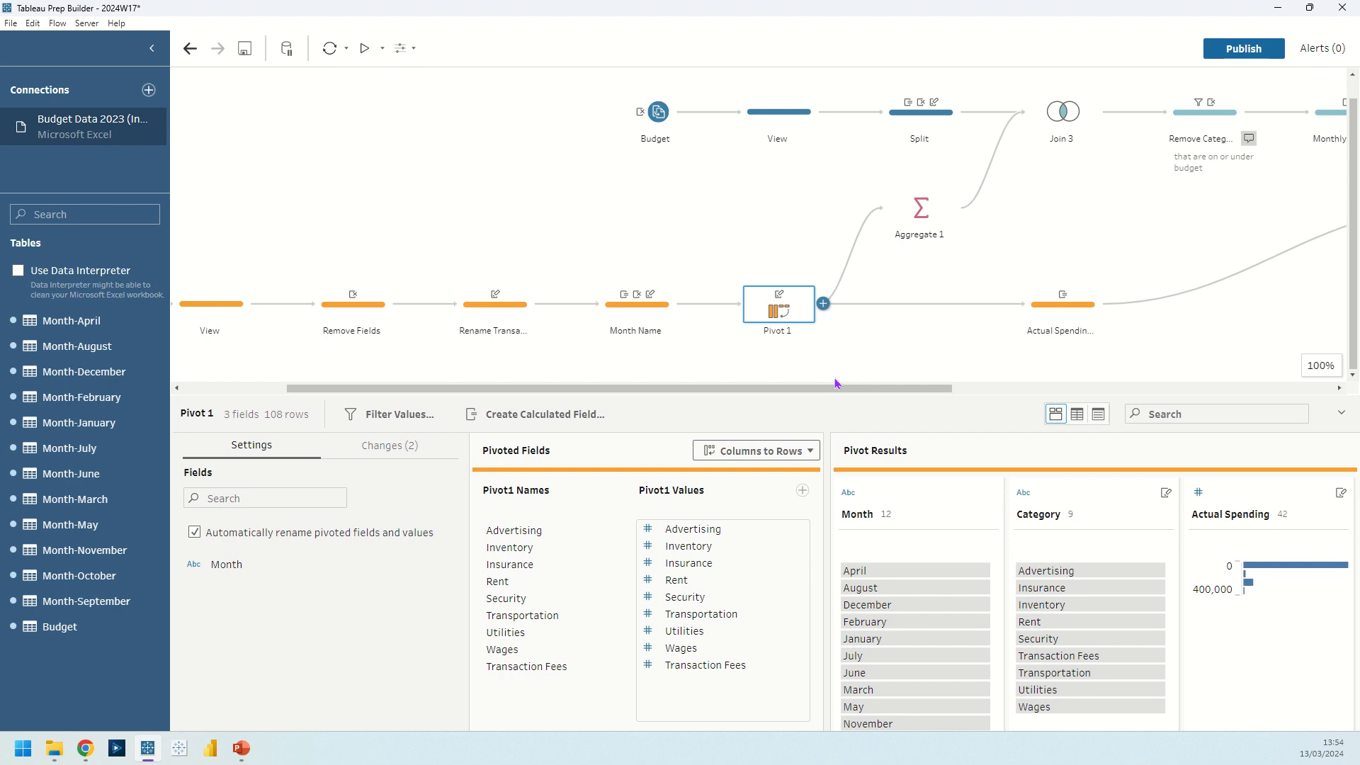
{"action": "left_click", "coordinate": [922, 204]}
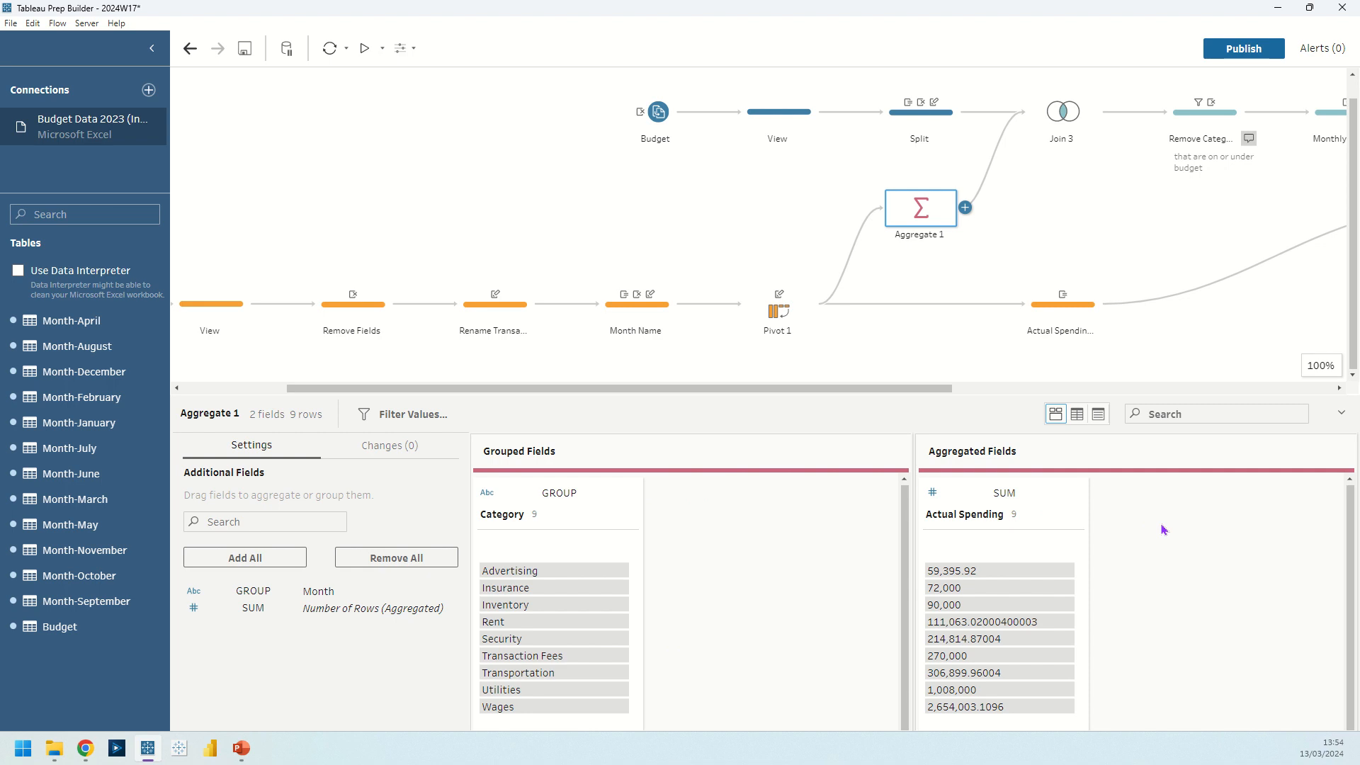
- Inspect the View step on the Budget branch, checking the split options for the Budget field without applying one
{"action": "left_click", "coordinate": [764, 124]}
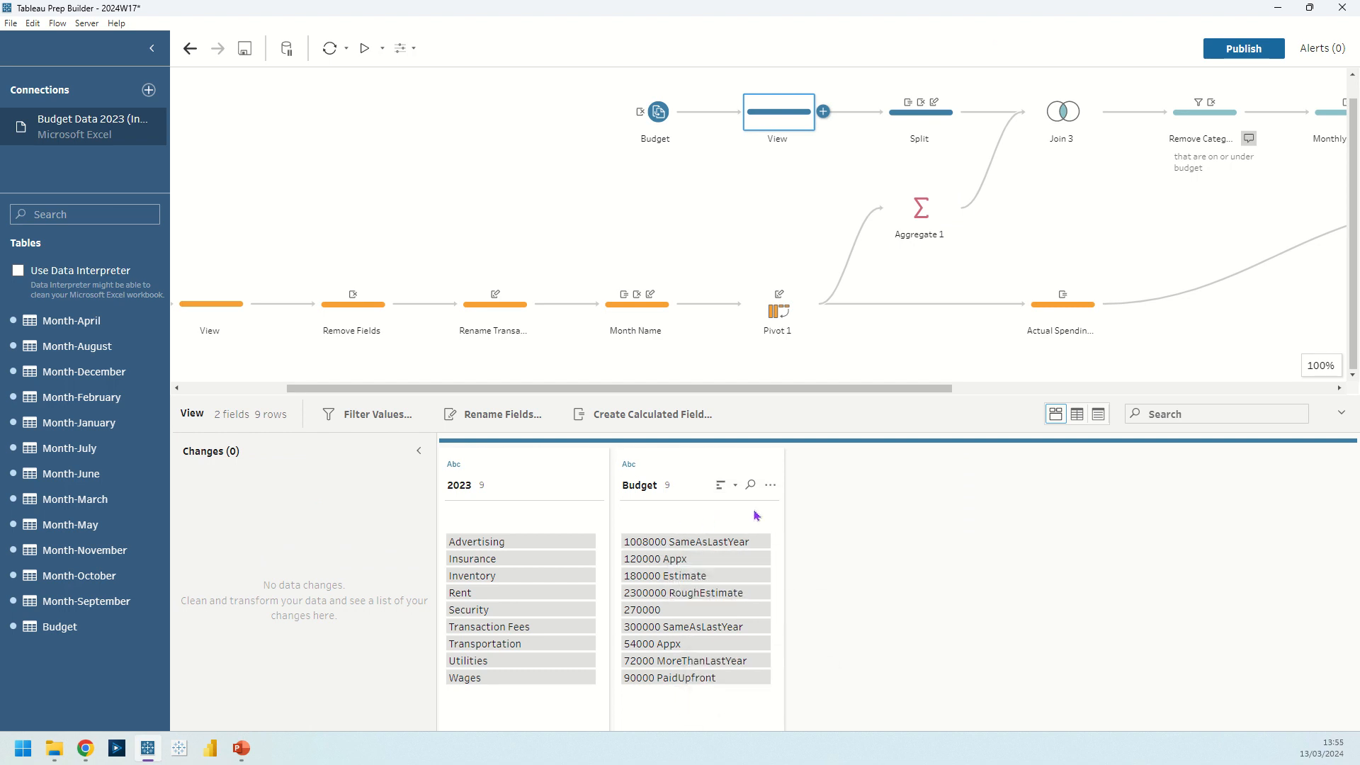
{"action": "left_click", "coordinate": [770, 485]}
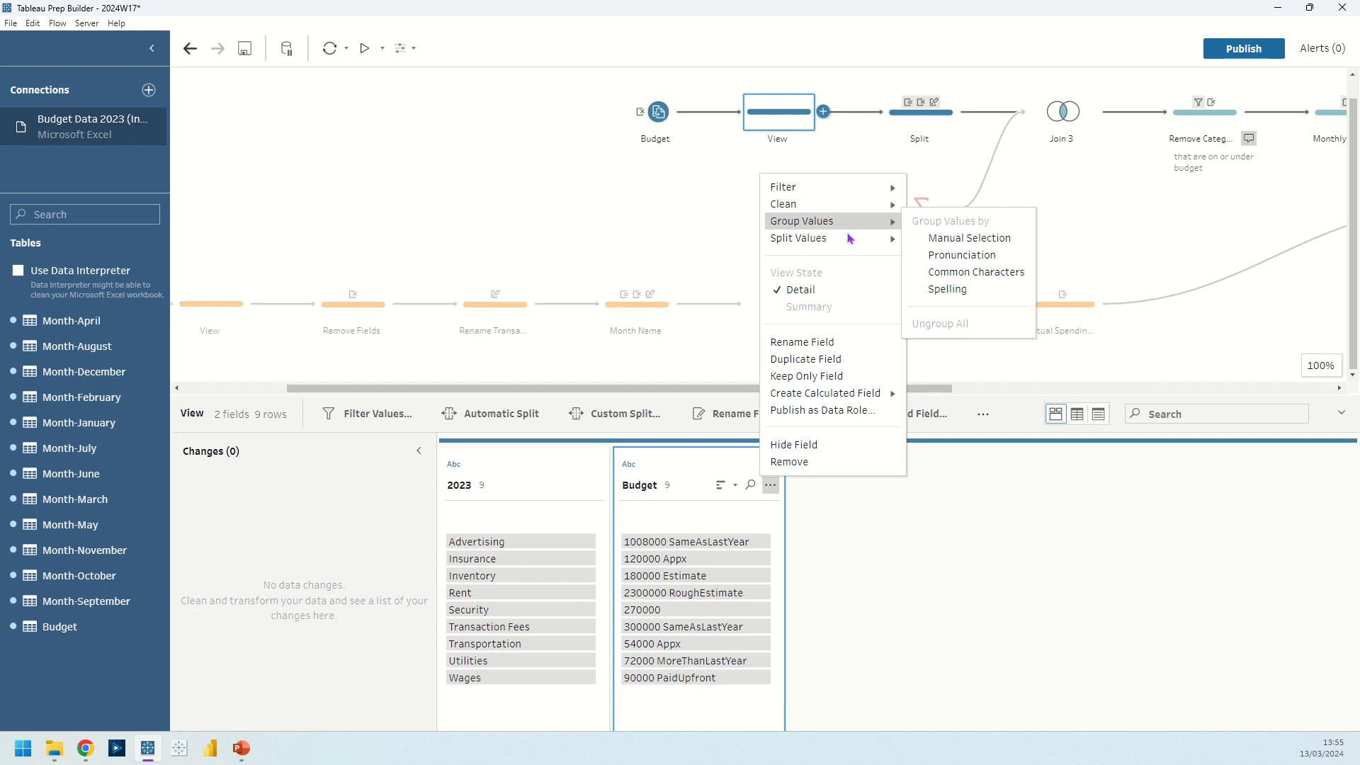
{"action": "mouse_move", "coordinate": [888, 238]}
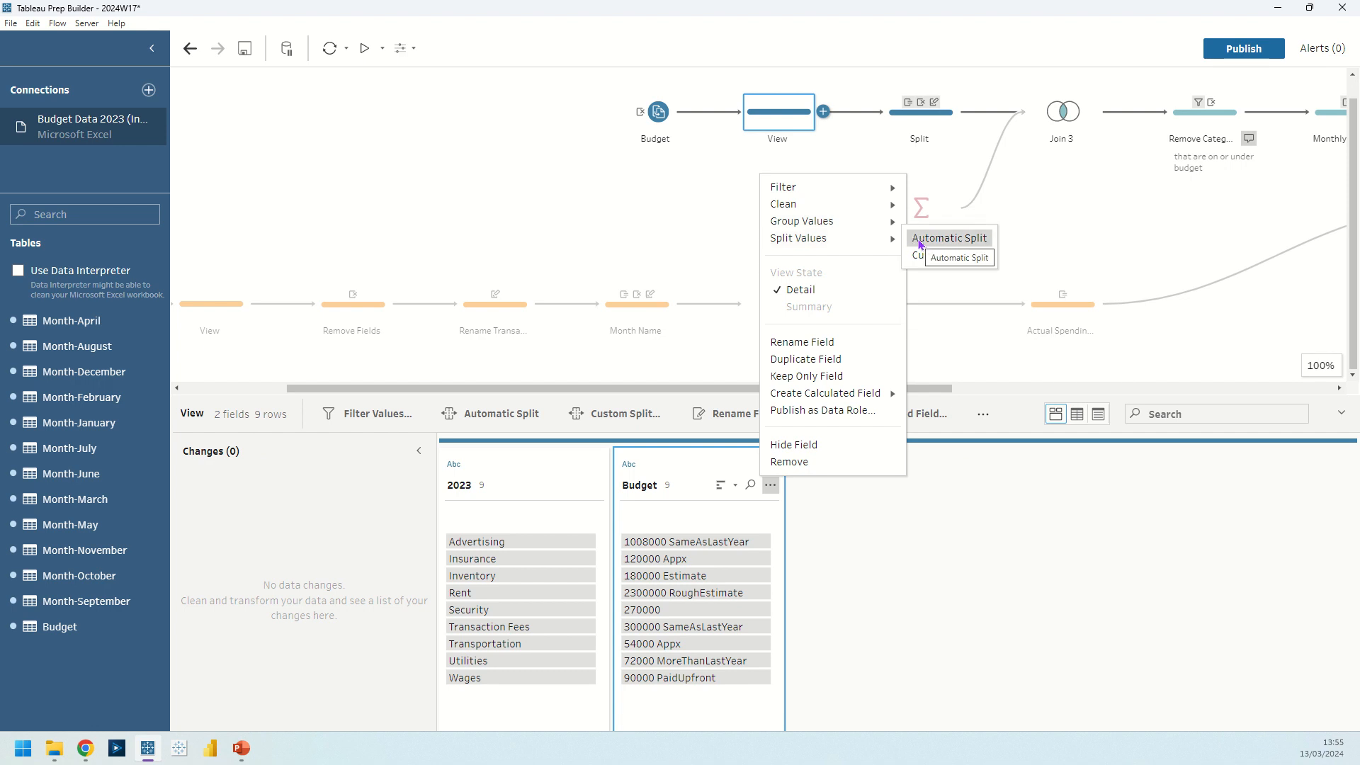
{"action": "left_click", "coordinate": [850, 529]}
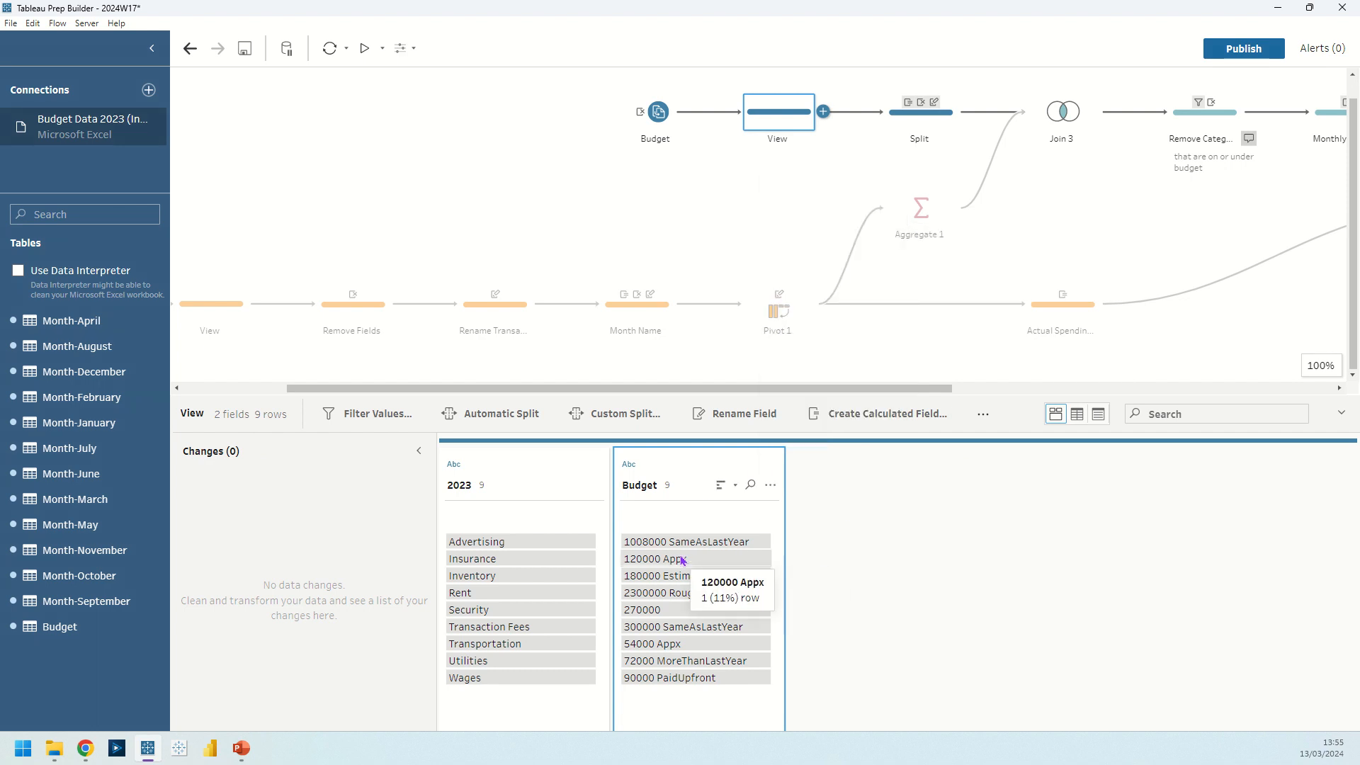
- Review the Split step's changes, previewing the Budget - Split 2 calculation and the removal of Budget - Split 2 and Budget
{"action": "left_click", "coordinate": [919, 111]}
{"action": "left_click", "coordinate": [332, 492]}
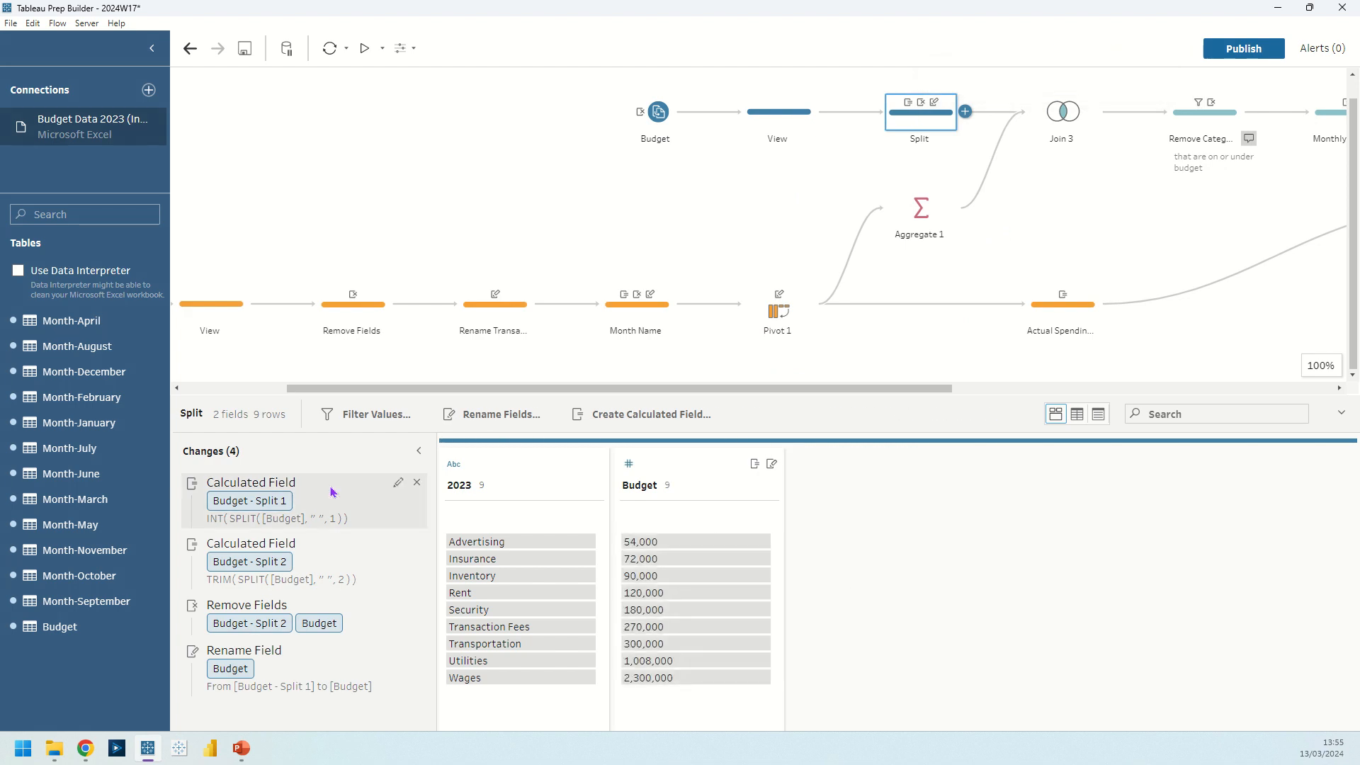
{"action": "left_click", "coordinate": [335, 586]}
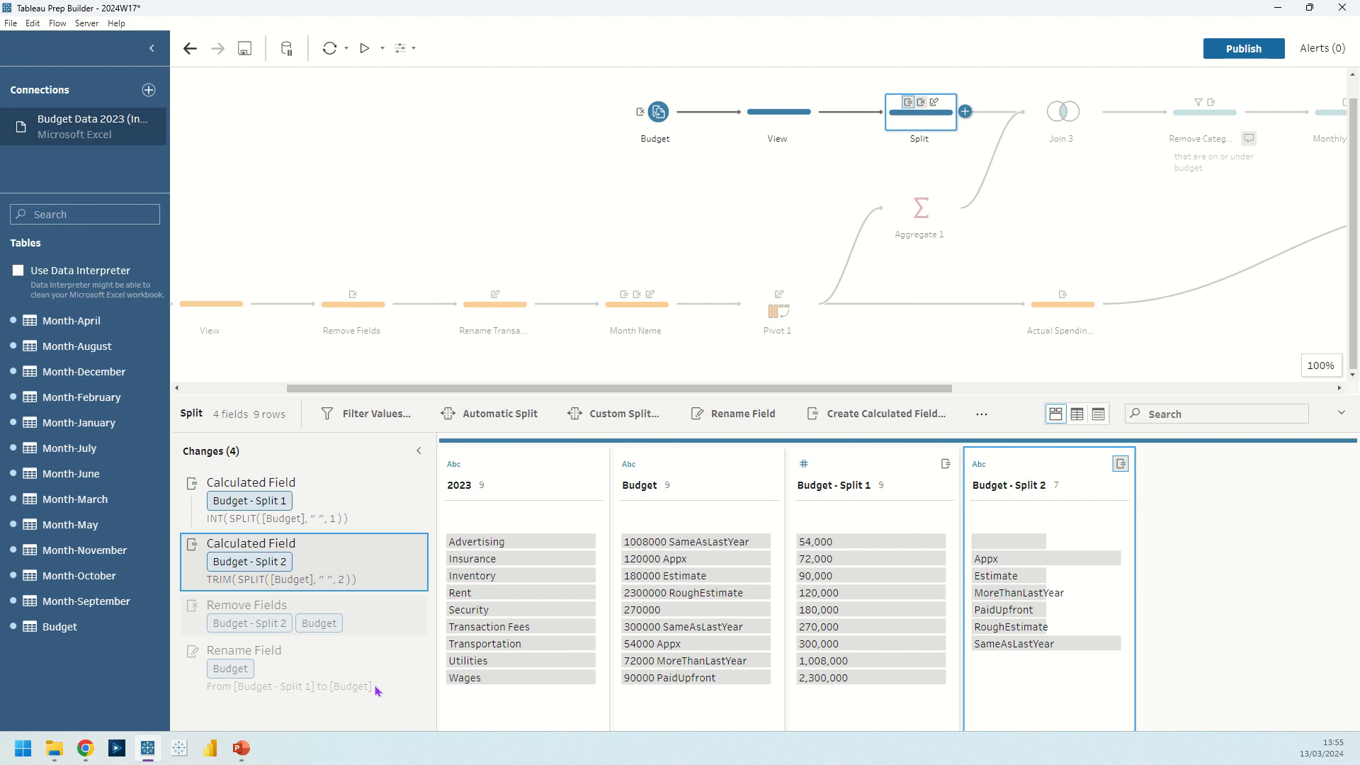
{"action": "left_click", "coordinate": [258, 618]}
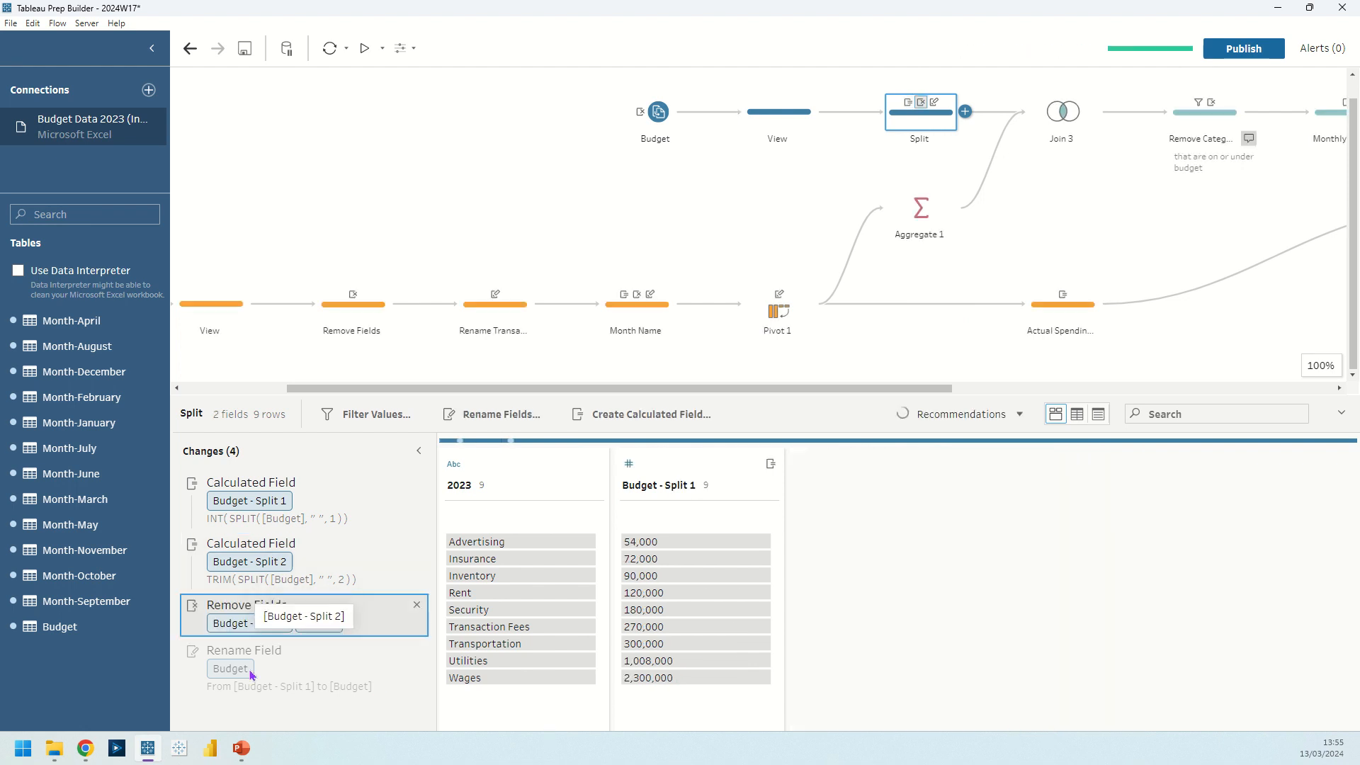
- Preview the Split step's rename to Budget, and inspect Join 3's join clause, join type and results summary
{"action": "left_click", "coordinate": [290, 687]}
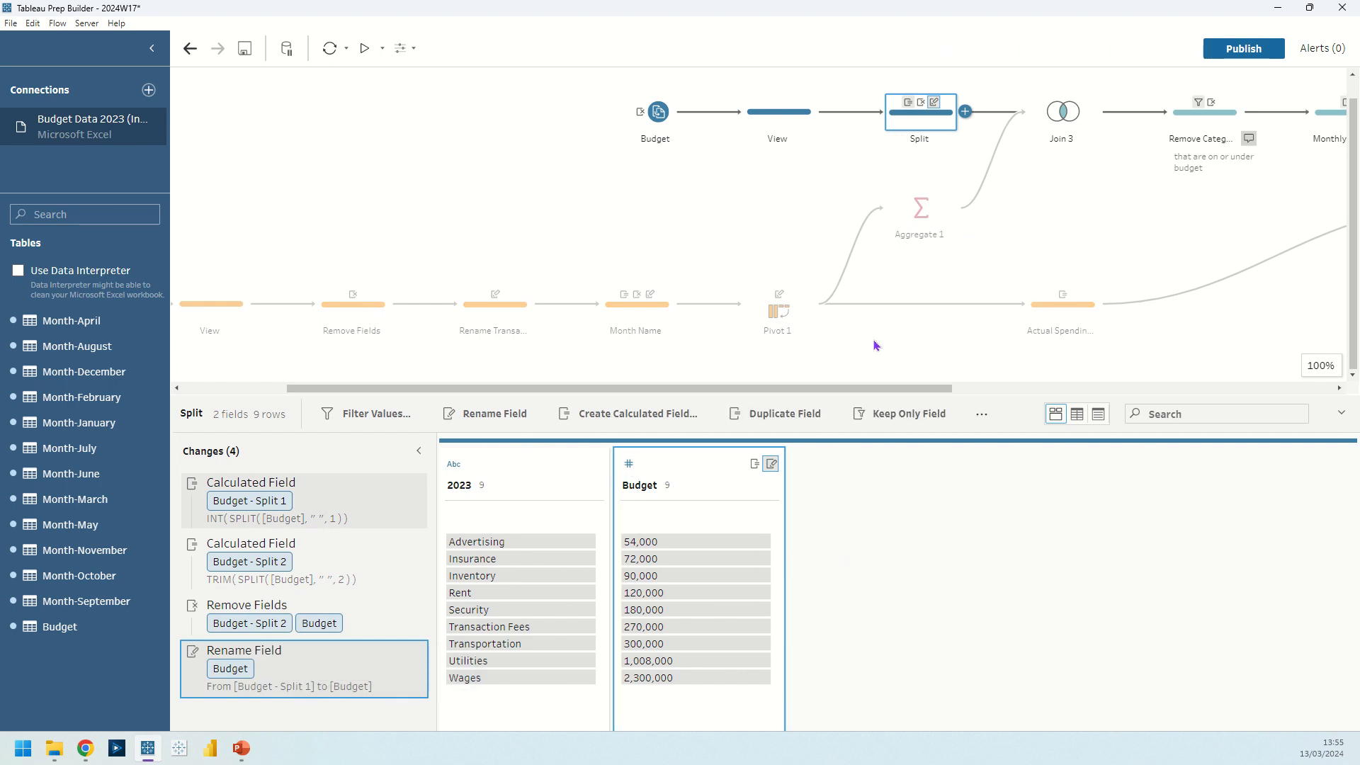
{"action": "left_click_drag", "start_coordinate": [844, 389], "coordinate": [1018, 397]}
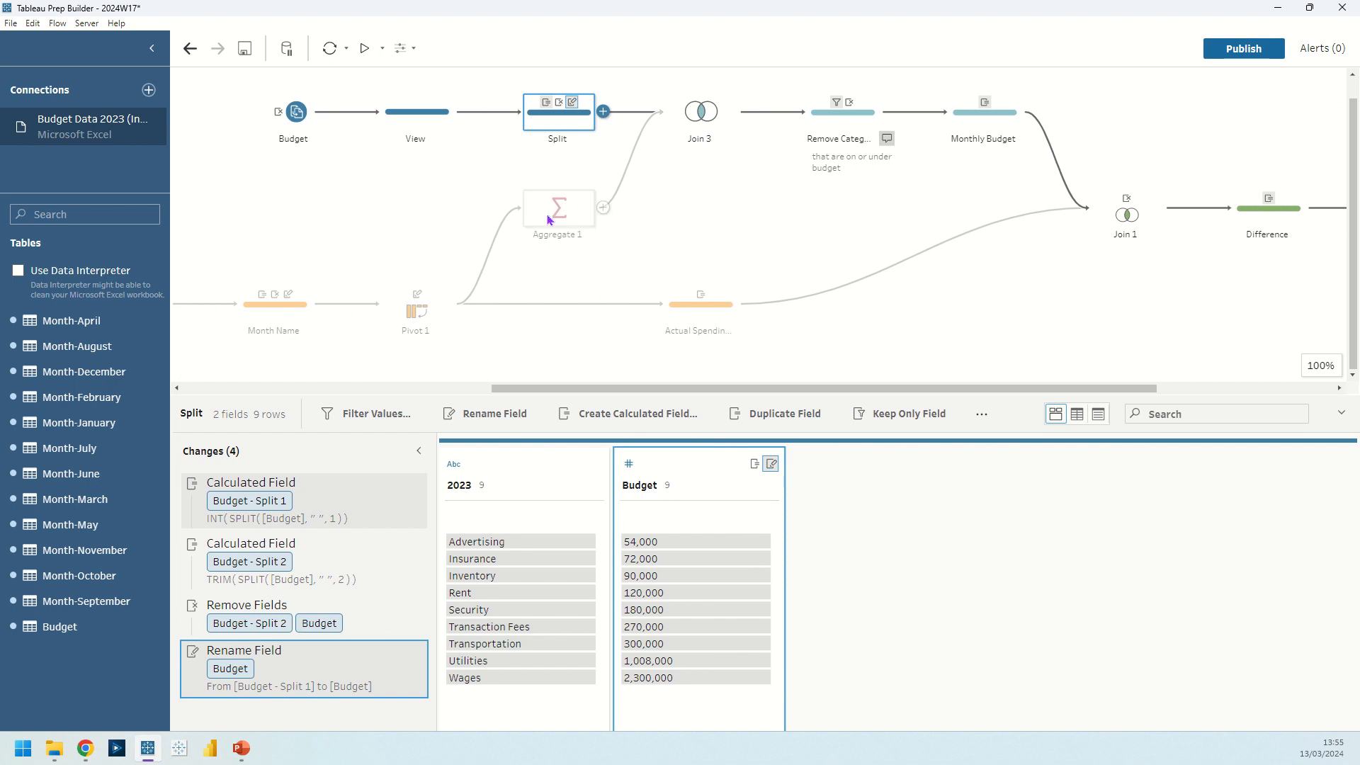
{"action": "left_click", "coordinate": [684, 126]}
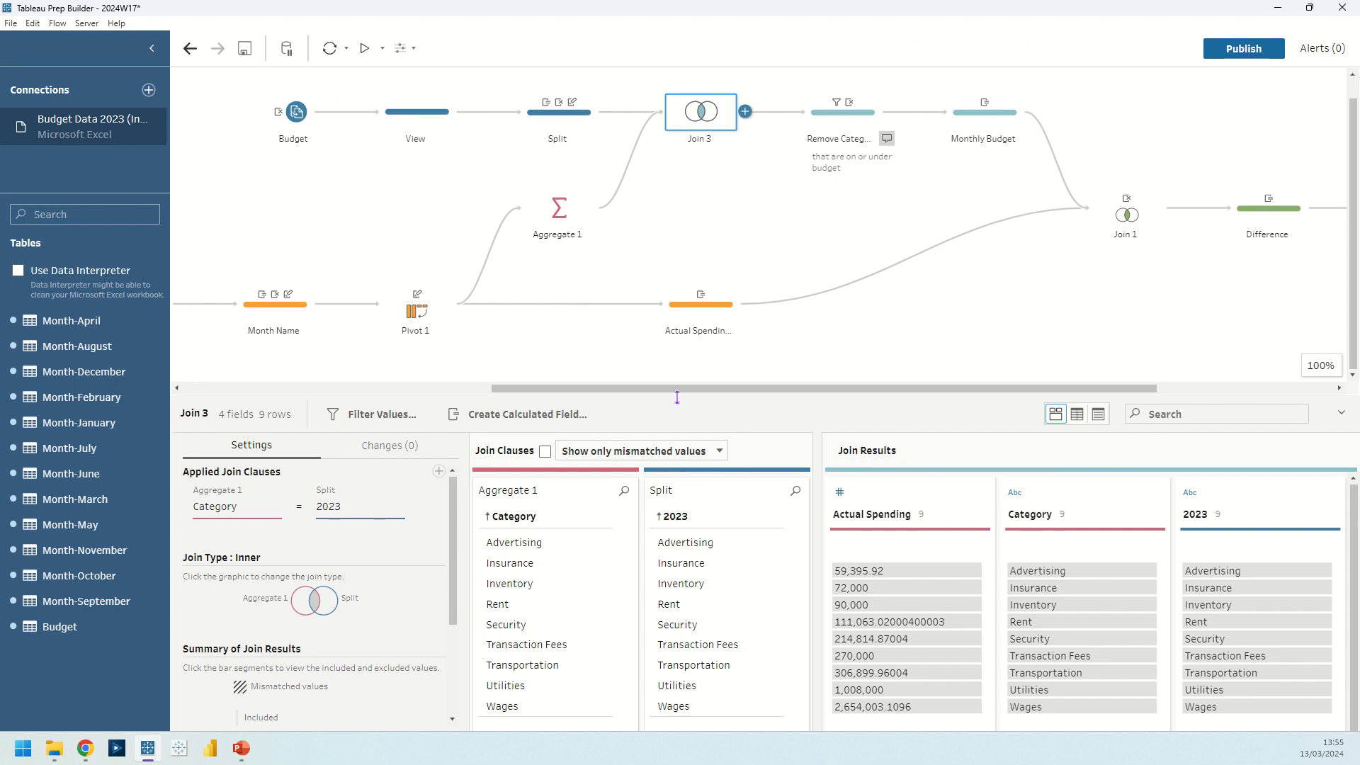
{"action": "left_click_drag", "start_coordinate": [677, 396], "coordinate": [677, 231]}
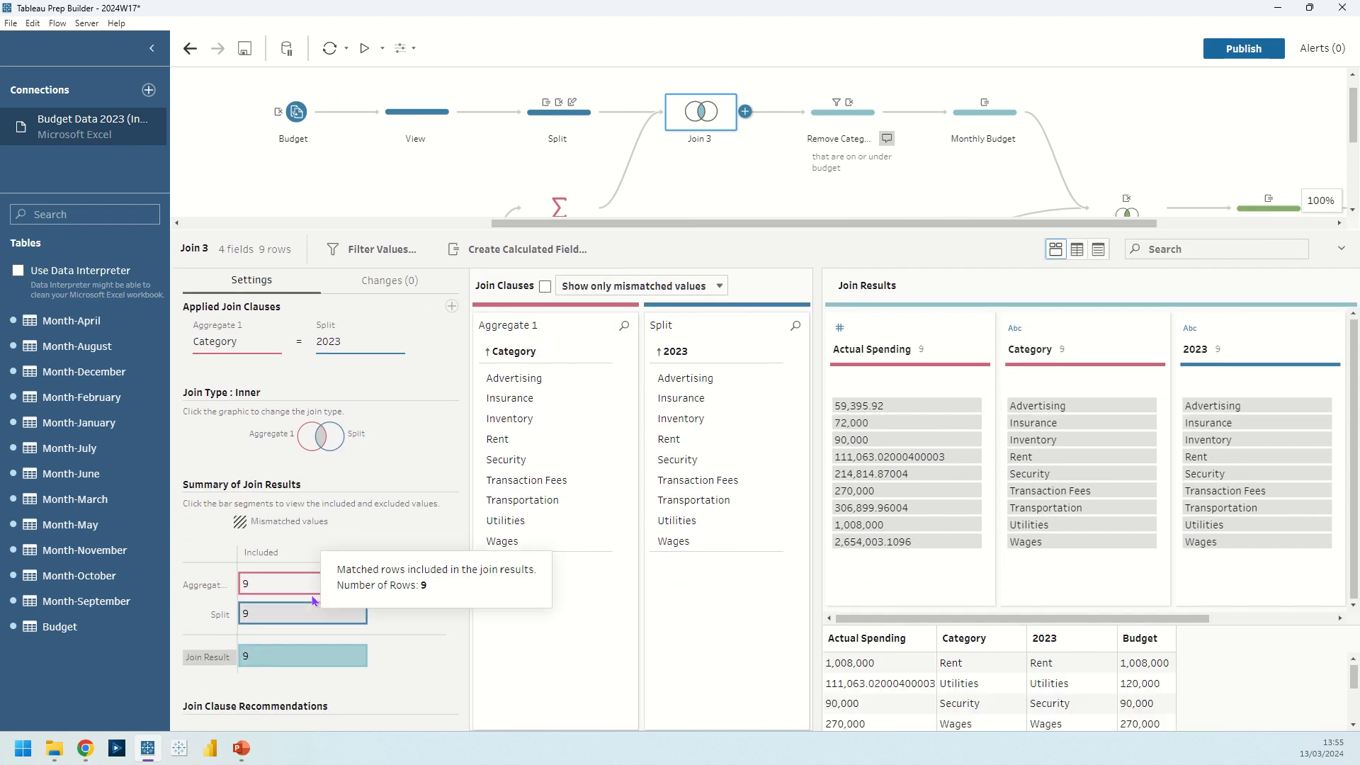
- Review the Remove Categories step's changes: the 2023 removal, the filter formula comparing Actual Spending with Budget, and the Actual Spending removal
{"action": "left_click_drag", "start_coordinate": [784, 231], "coordinate": [916, 331]}
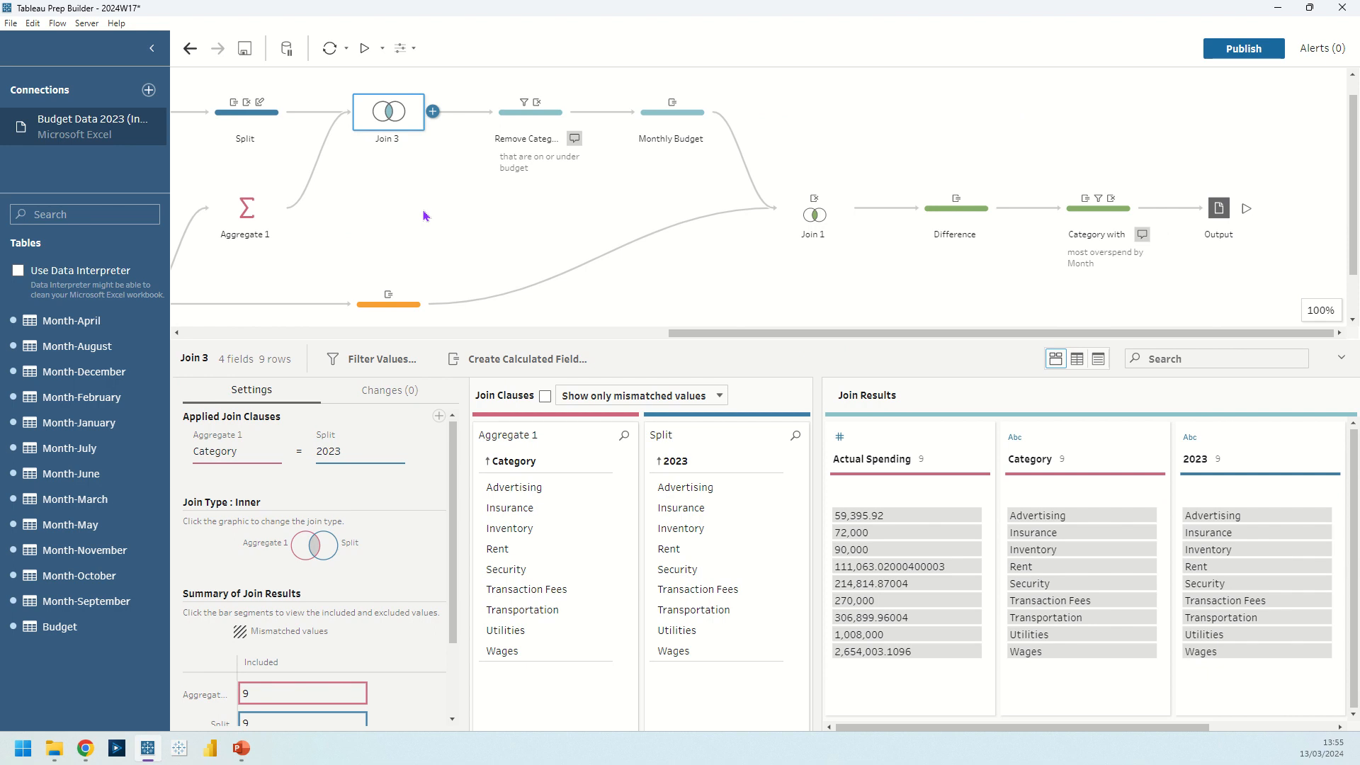
{"action": "left_click", "coordinate": [503, 137]}
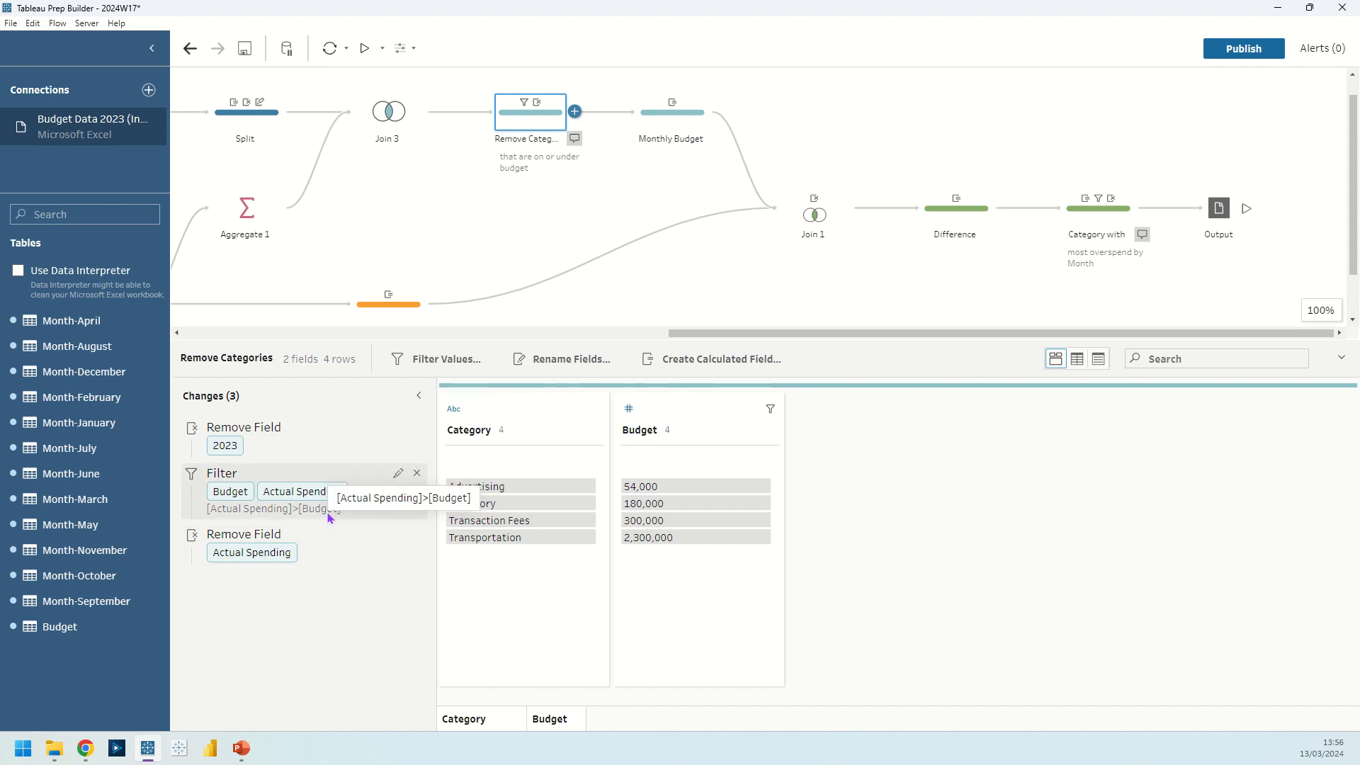
{"action": "left_click", "coordinate": [355, 451]}
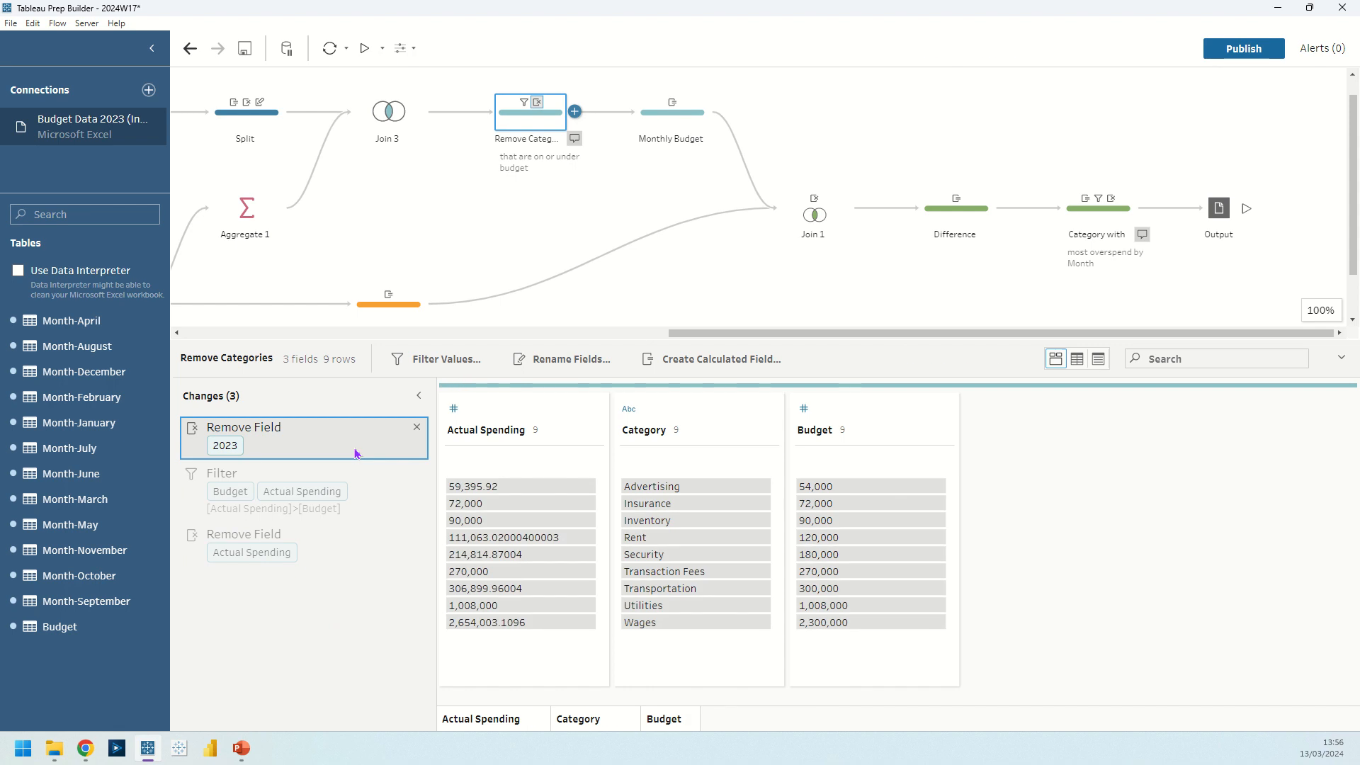
{"action": "left_click", "coordinate": [360, 490]}
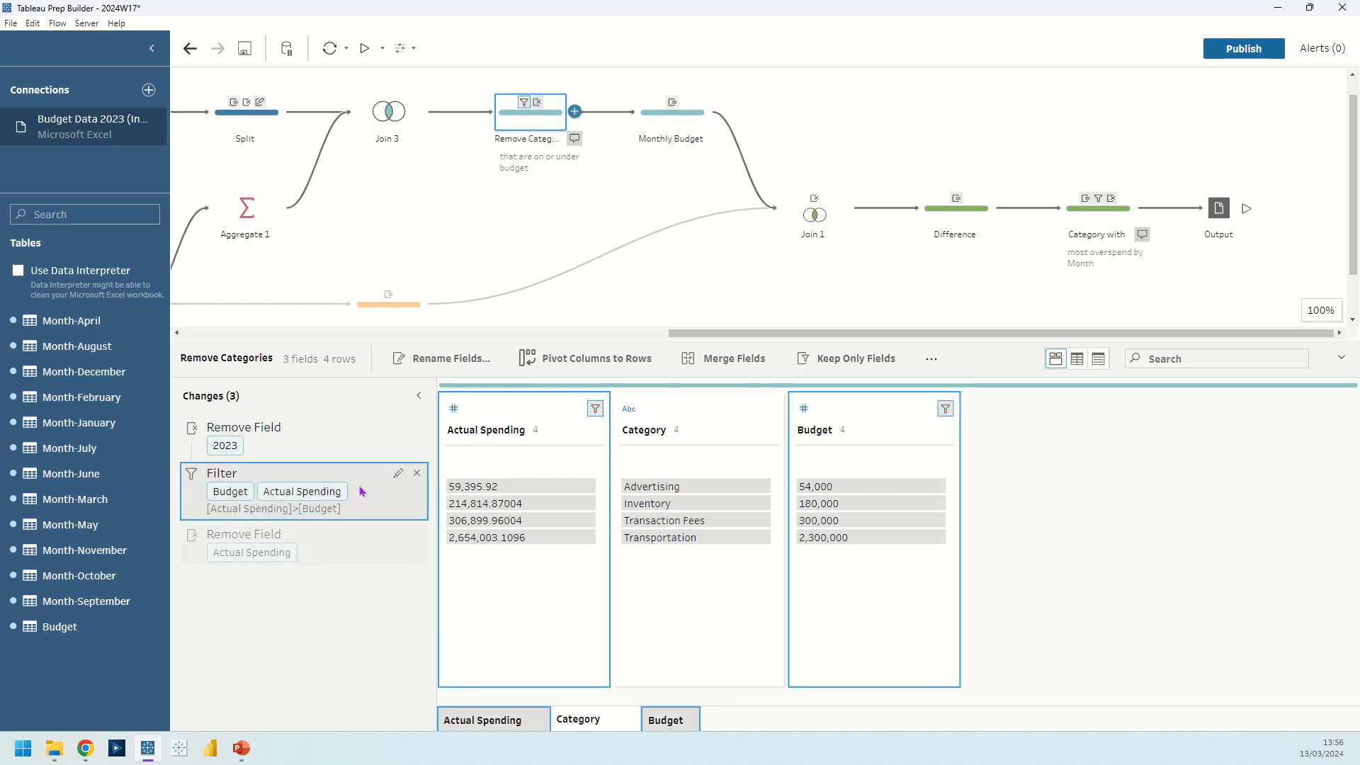
{"action": "left_click", "coordinate": [397, 474]}
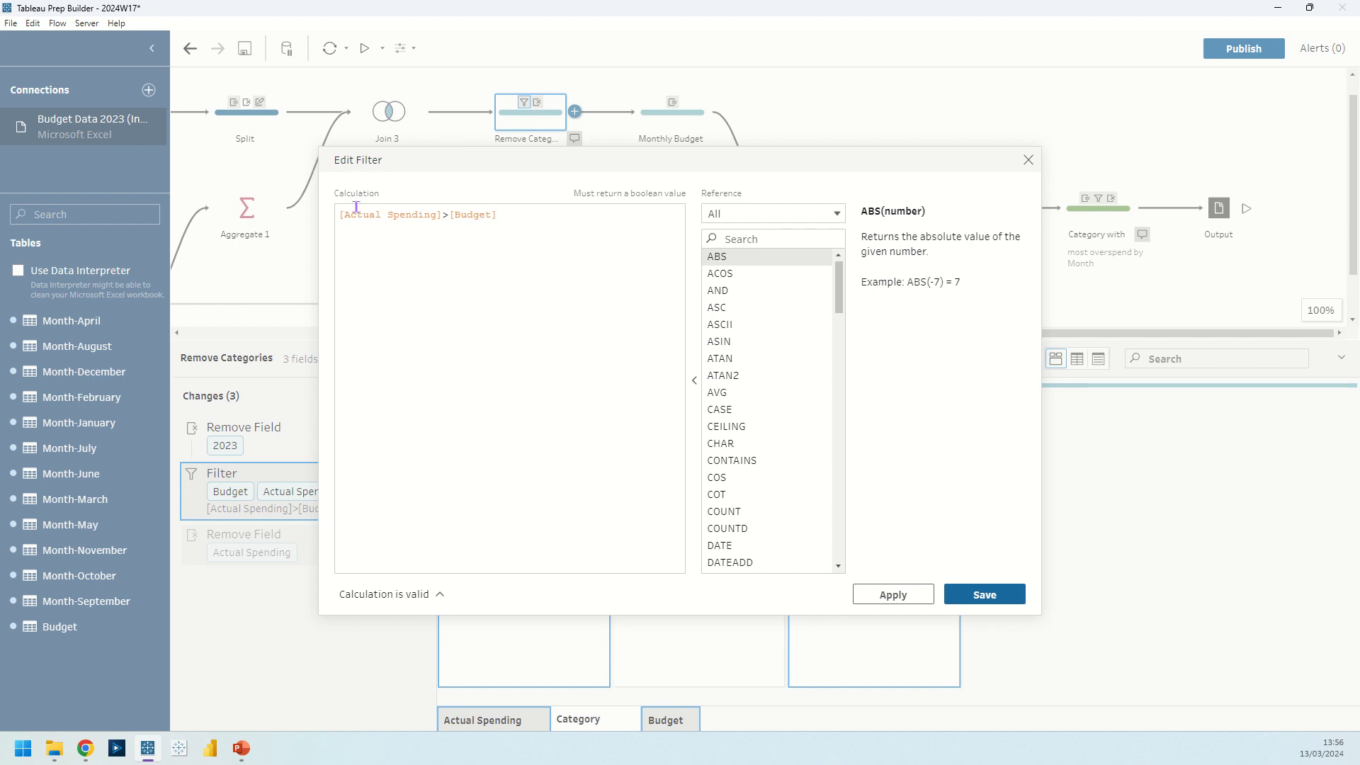
{"action": "left_click", "coordinate": [1027, 160]}
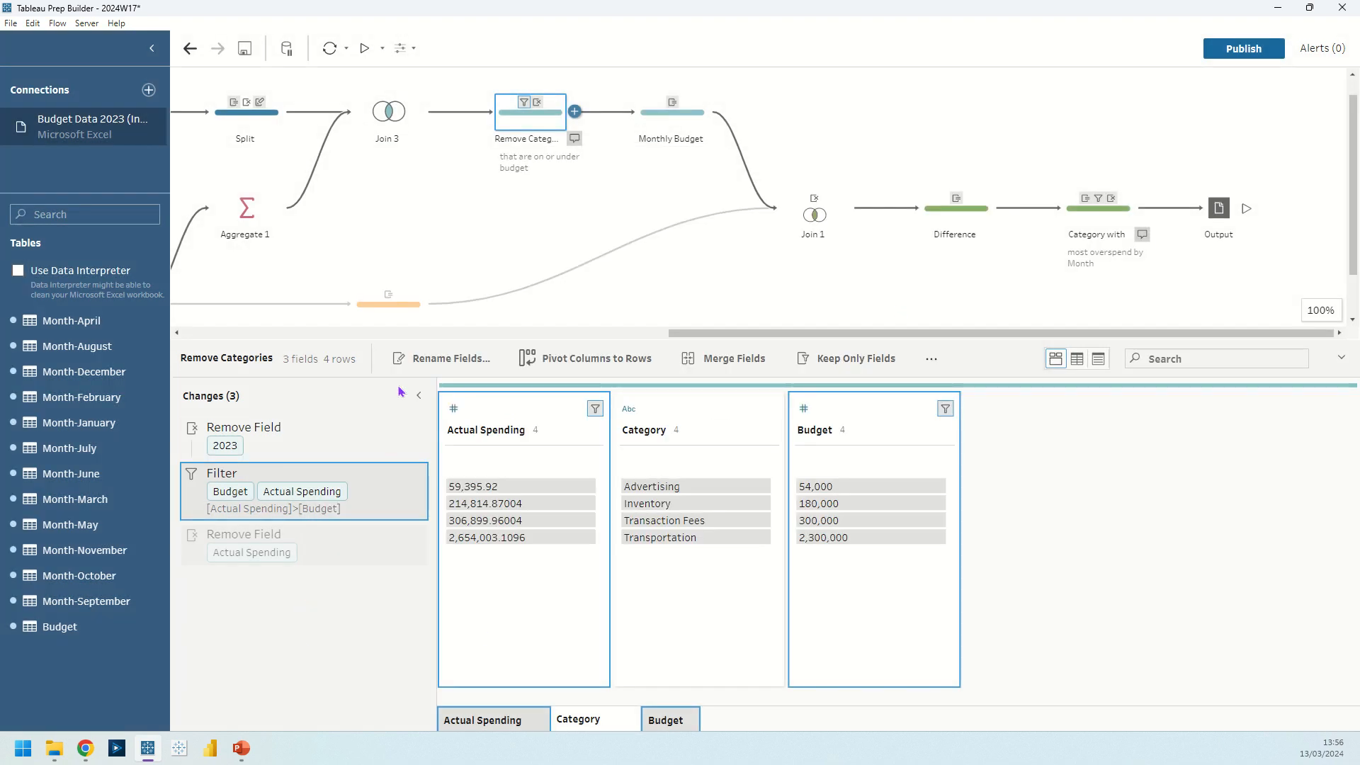
{"action": "left_click_drag", "start_coordinate": [434, 339], "coordinate": [431, 207]}
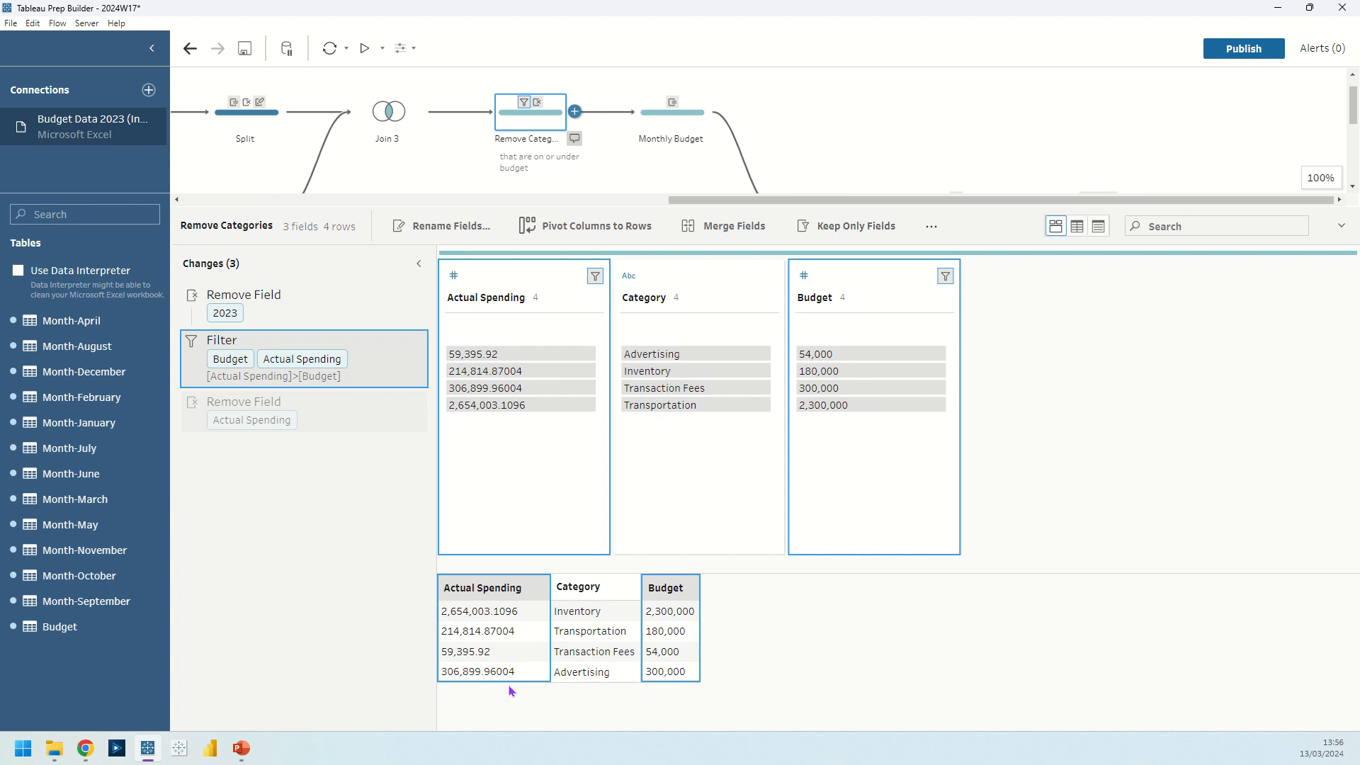
{"action": "left_click", "coordinate": [233, 410]}
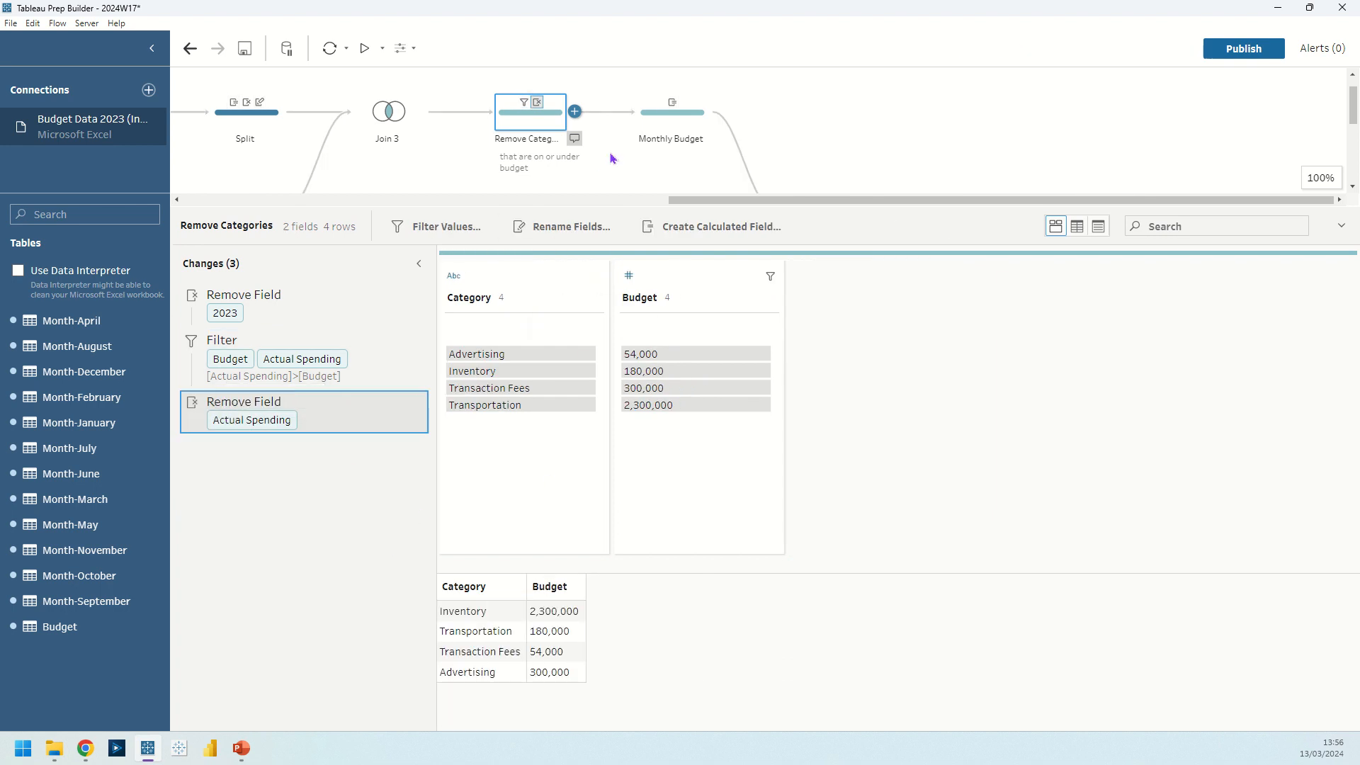
{"action": "left_click", "coordinate": [702, 276]}
- Inspect the Budget calculation in the Monthly Budget step, closing it without changes
{"action": "left_click", "coordinate": [664, 131]}
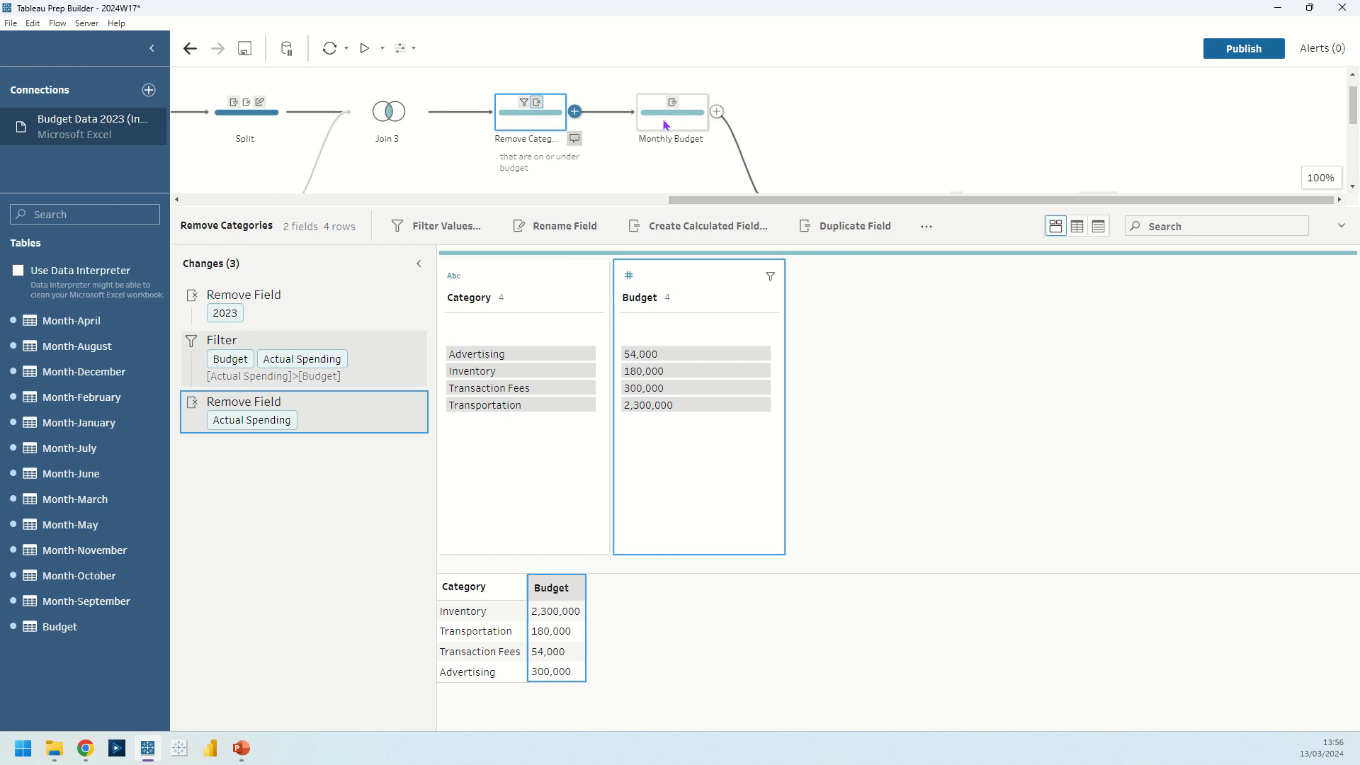
{"action": "left_click", "coordinate": [394, 302]}
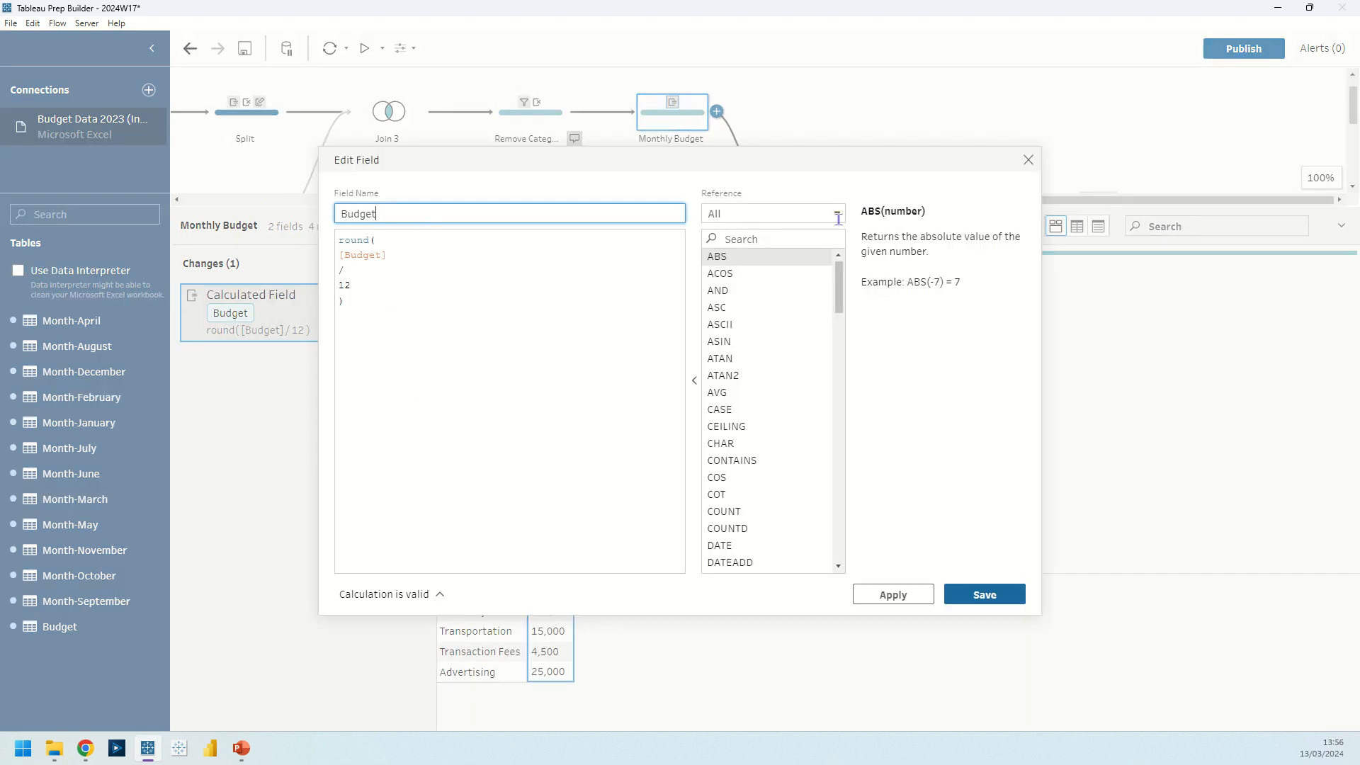
{"action": "left_click", "coordinate": [1028, 160]}
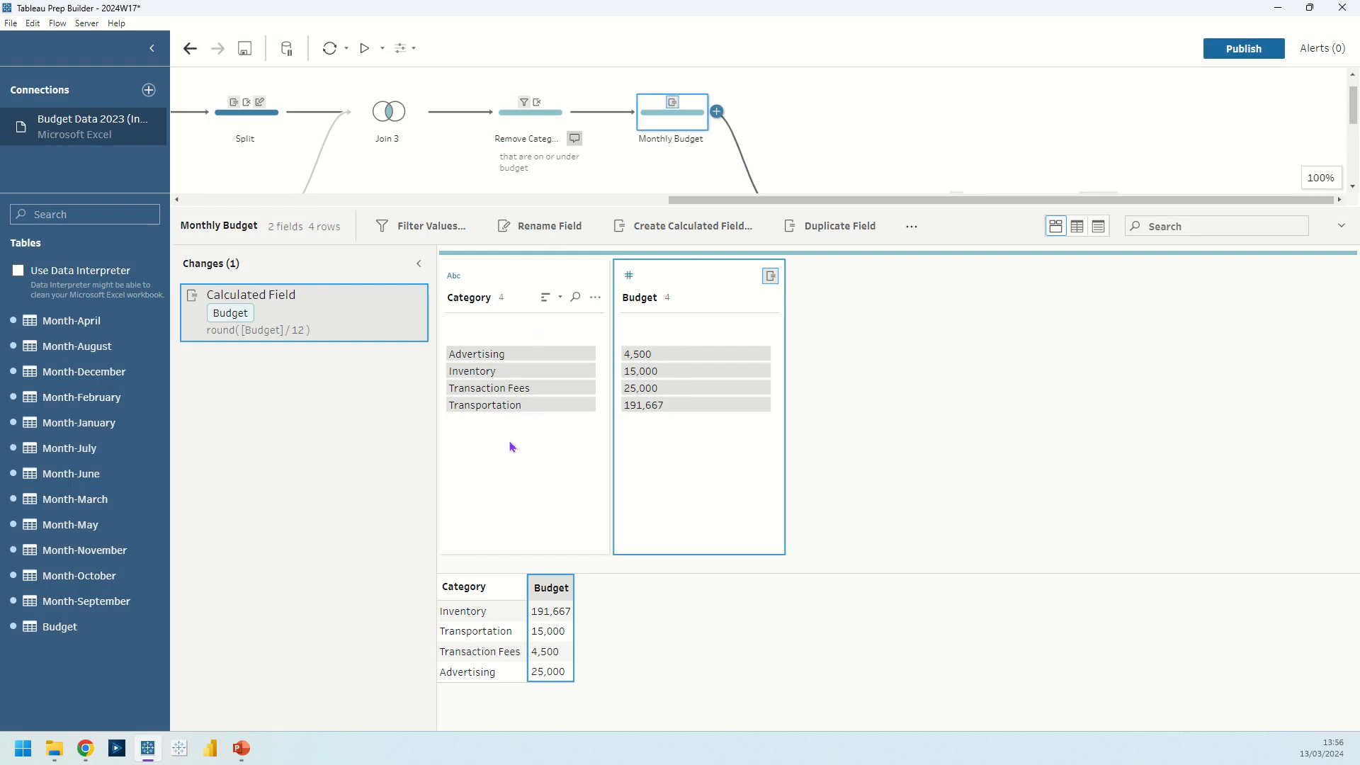
- Inspect the rounding calculation for Actual Spending in the Actual Spending Round step, closing it without changes
{"action": "left_click_drag", "start_coordinate": [757, 226], "coordinate": [787, 398]}
{"action": "left_click", "coordinate": [388, 312]}
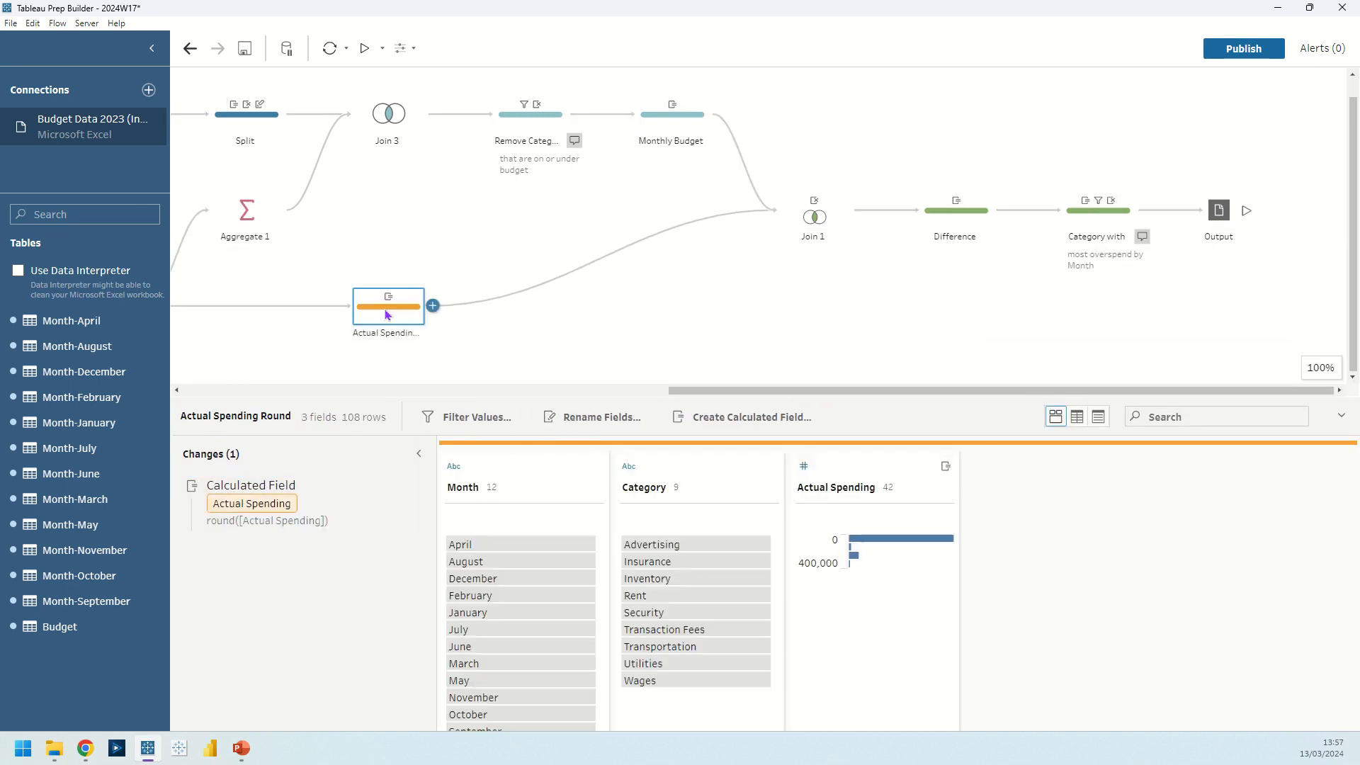
{"action": "left_click_drag", "start_coordinate": [681, 390], "coordinate": [666, 429]}
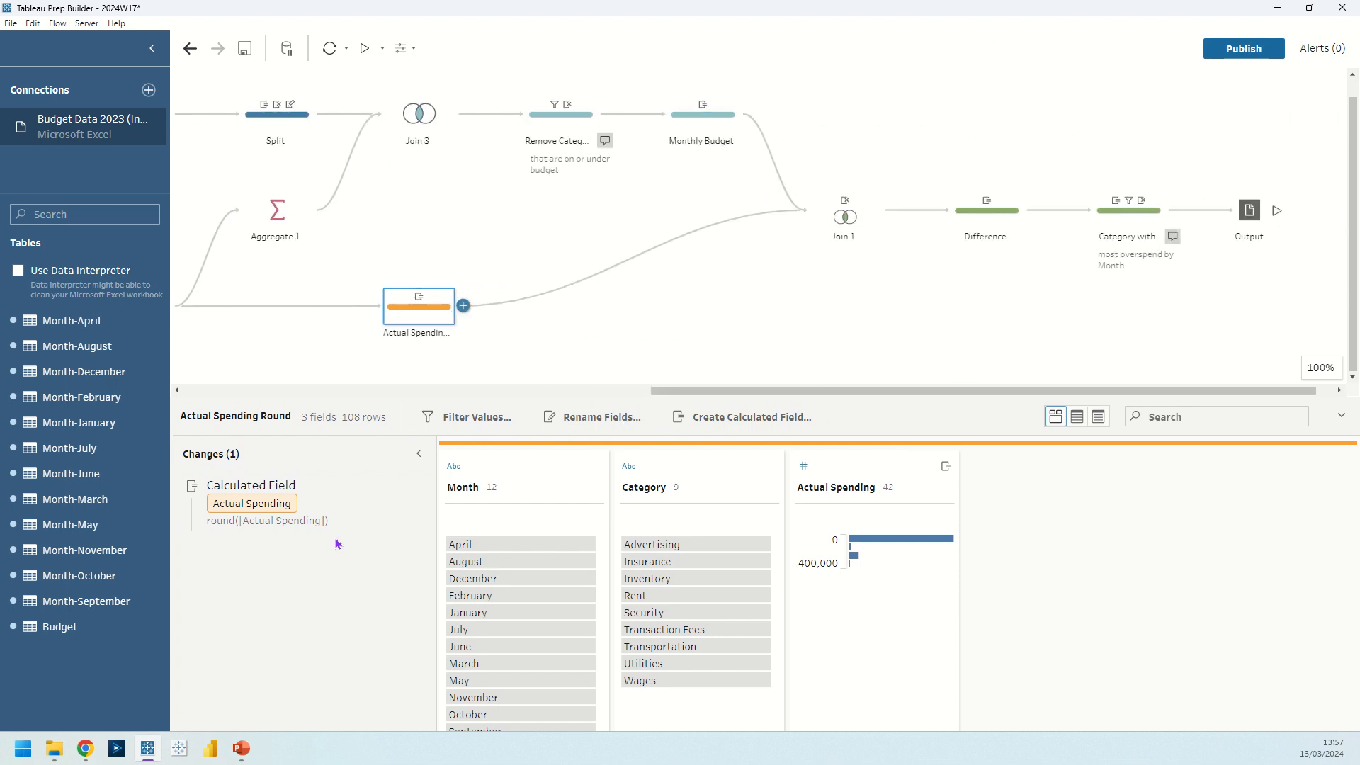
{"action": "left_click", "coordinate": [397, 488]}
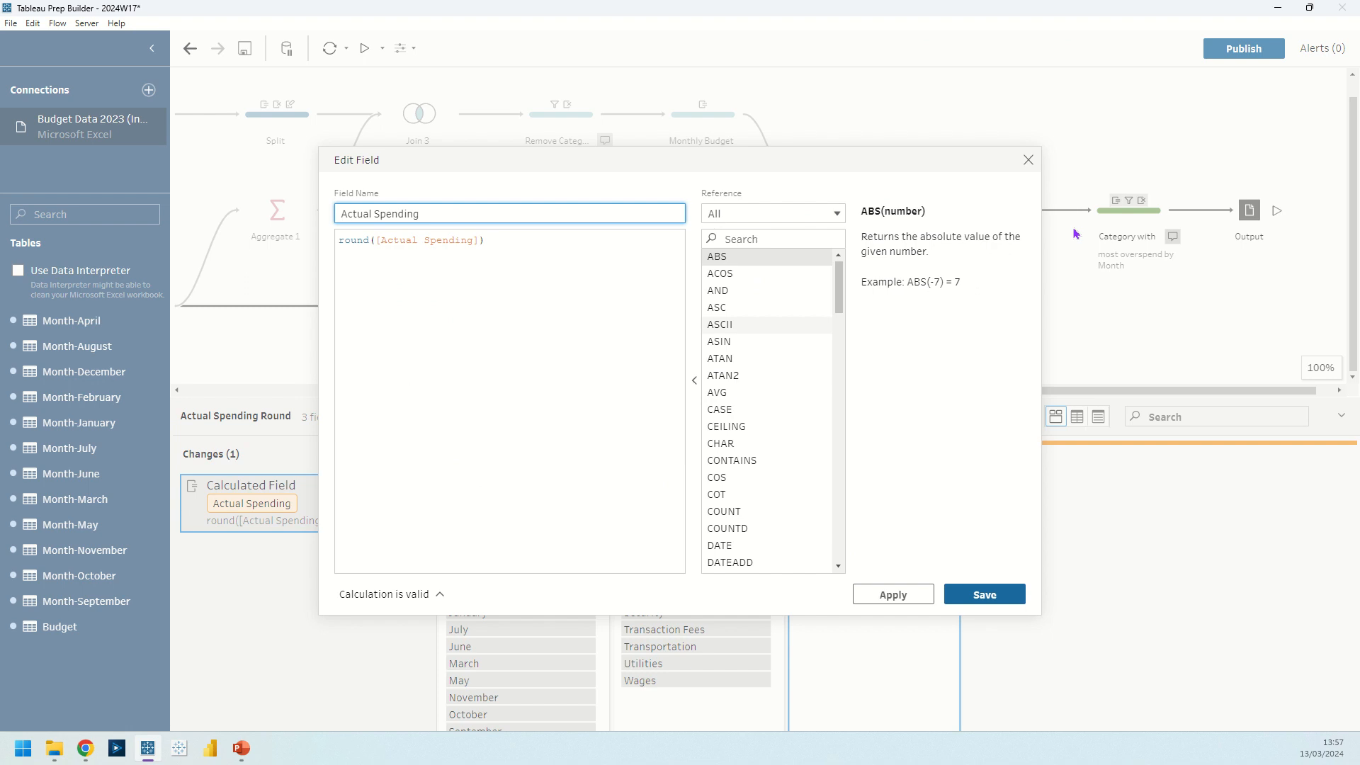
{"action": "left_click", "coordinate": [1028, 160]}
- Examine Join 1's Category join clause, join type and summary of included and excluded rows
{"action": "left_click", "coordinate": [853, 216]}
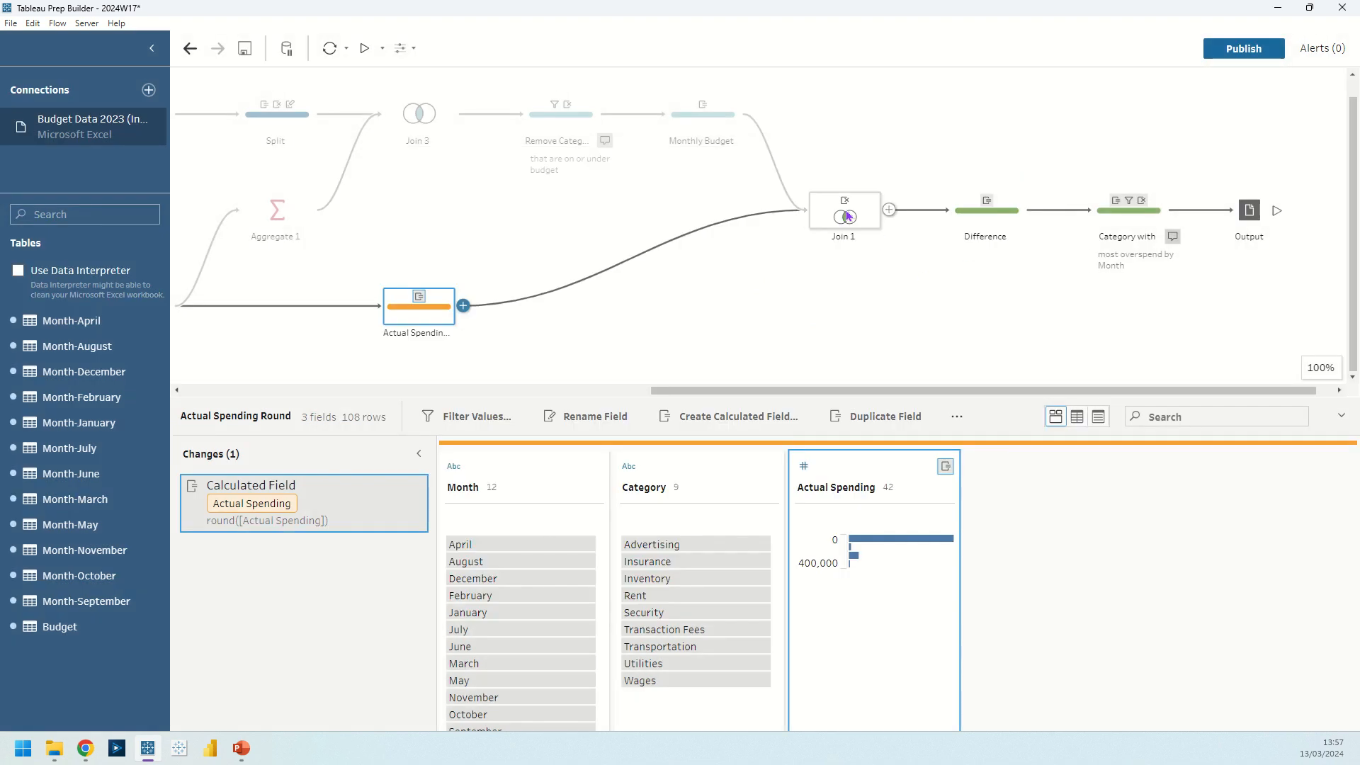
{"action": "left_click_drag", "start_coordinate": [472, 397], "coordinate": [471, 272]}
{"action": "mouse_move", "coordinate": [253, 665]}
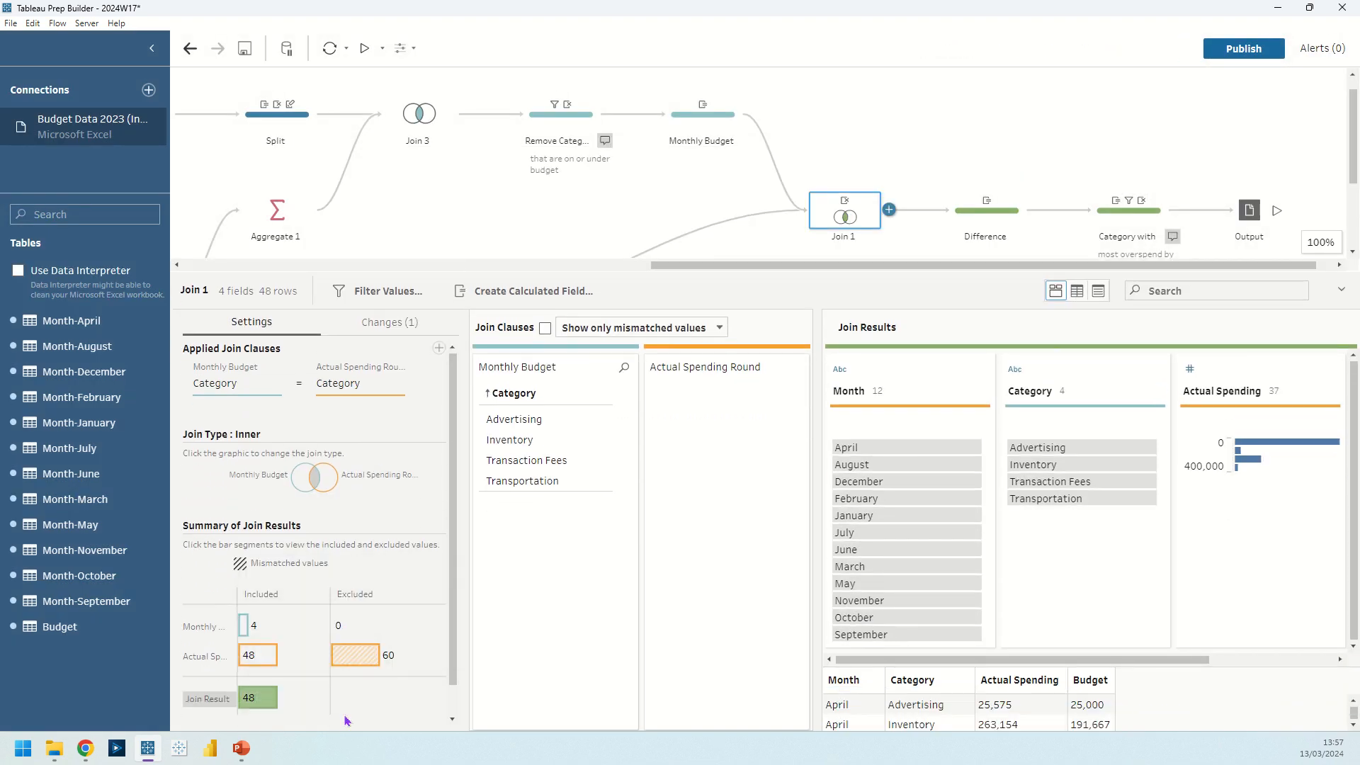
{"action": "mouse_move", "coordinate": [362, 666]}
- Inspect the Difference step's calculation of Actual Spending minus Budget, closing it without changes
{"action": "left_click_drag", "start_coordinate": [932, 270], "coordinate": [949, 270]}
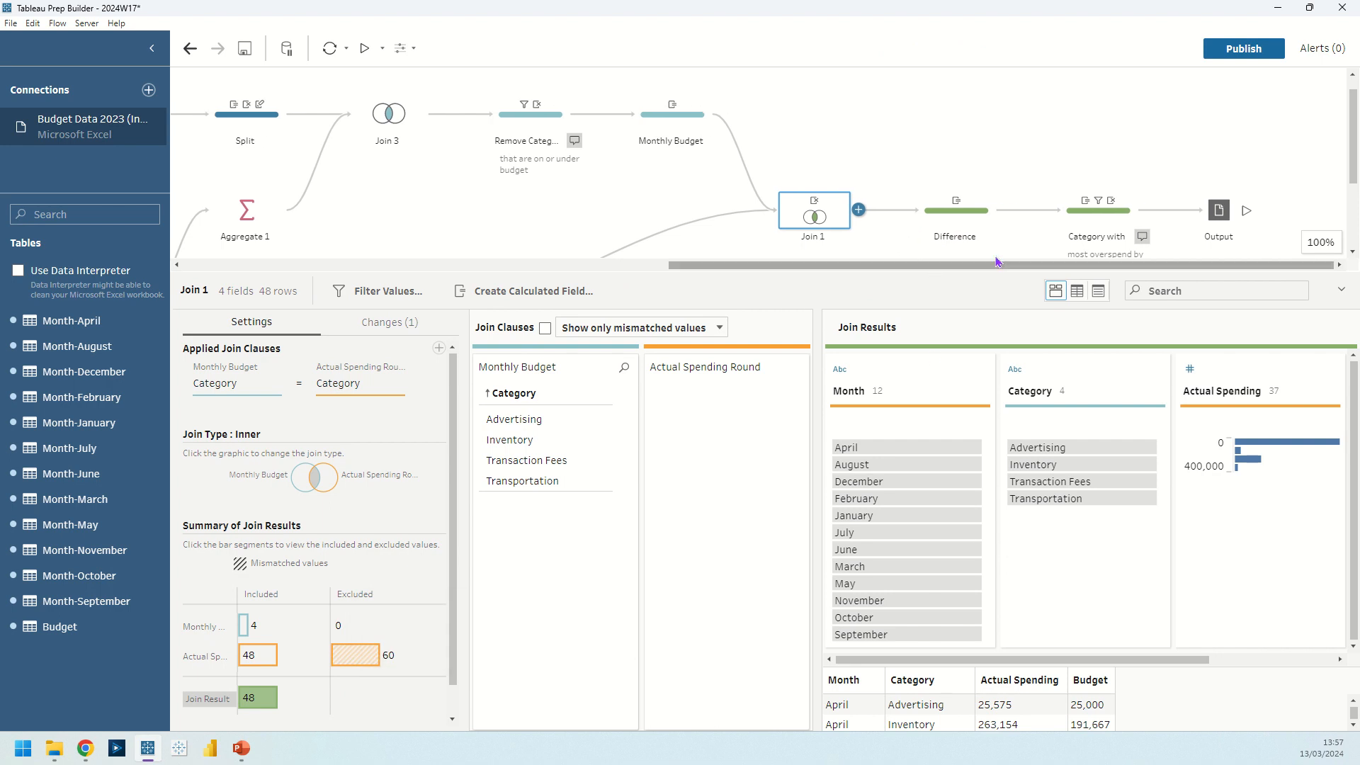
{"action": "left_click", "coordinate": [956, 213]}
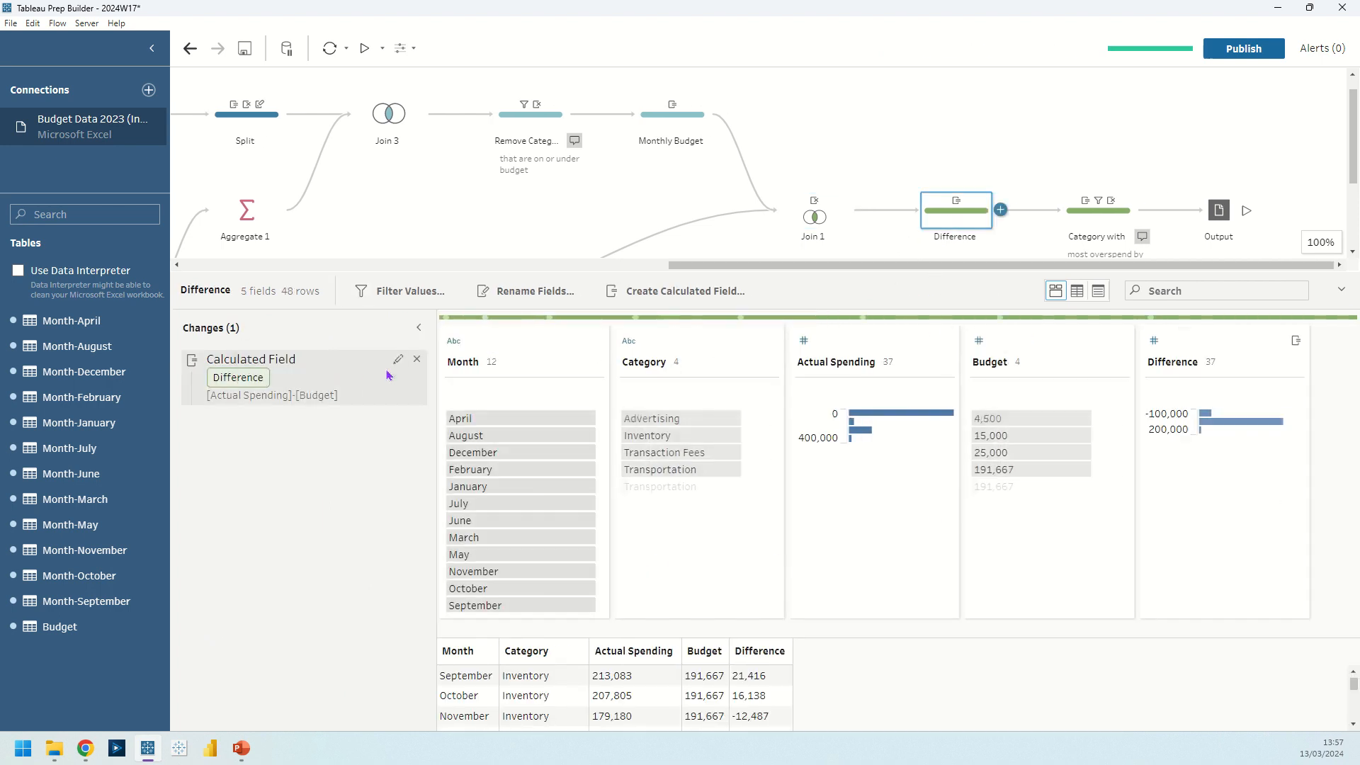
{"action": "left_click", "coordinate": [391, 361]}
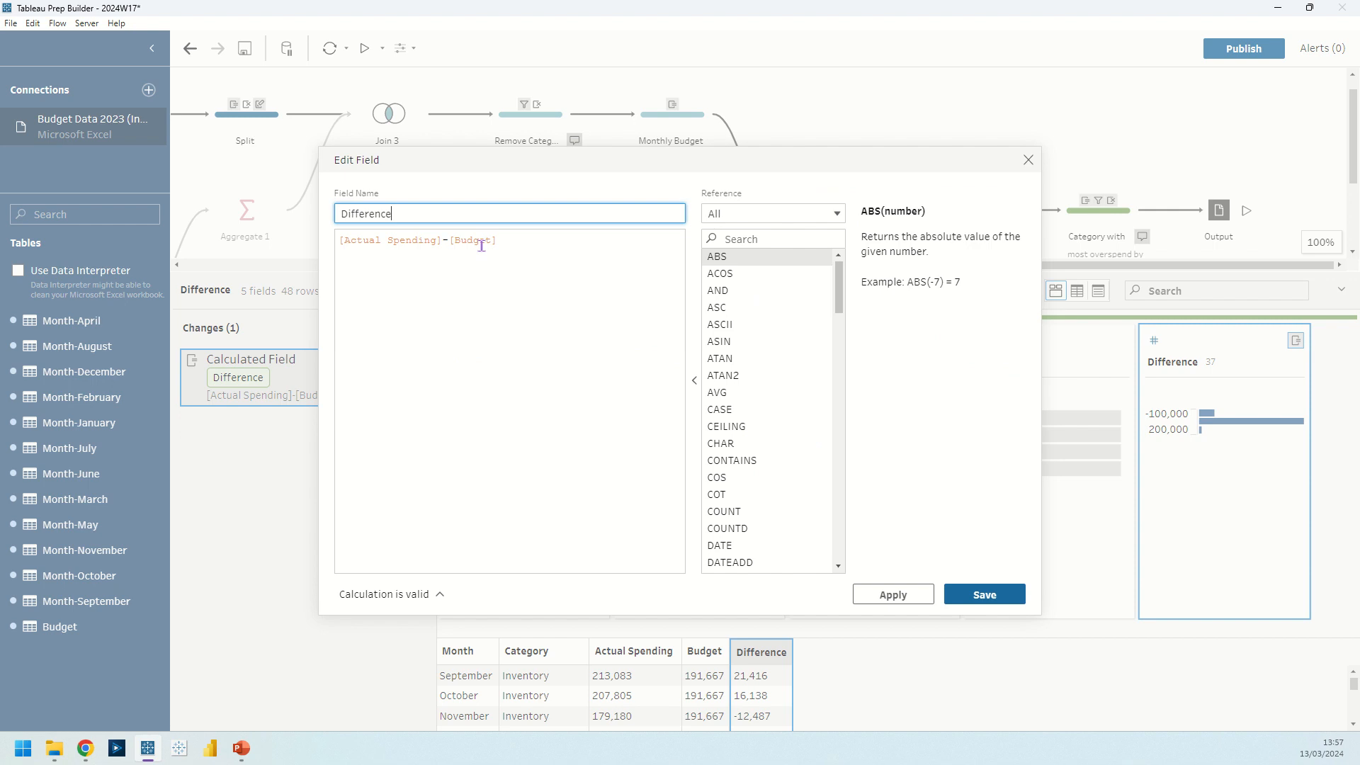
{"action": "left_click", "coordinate": [1029, 160]}
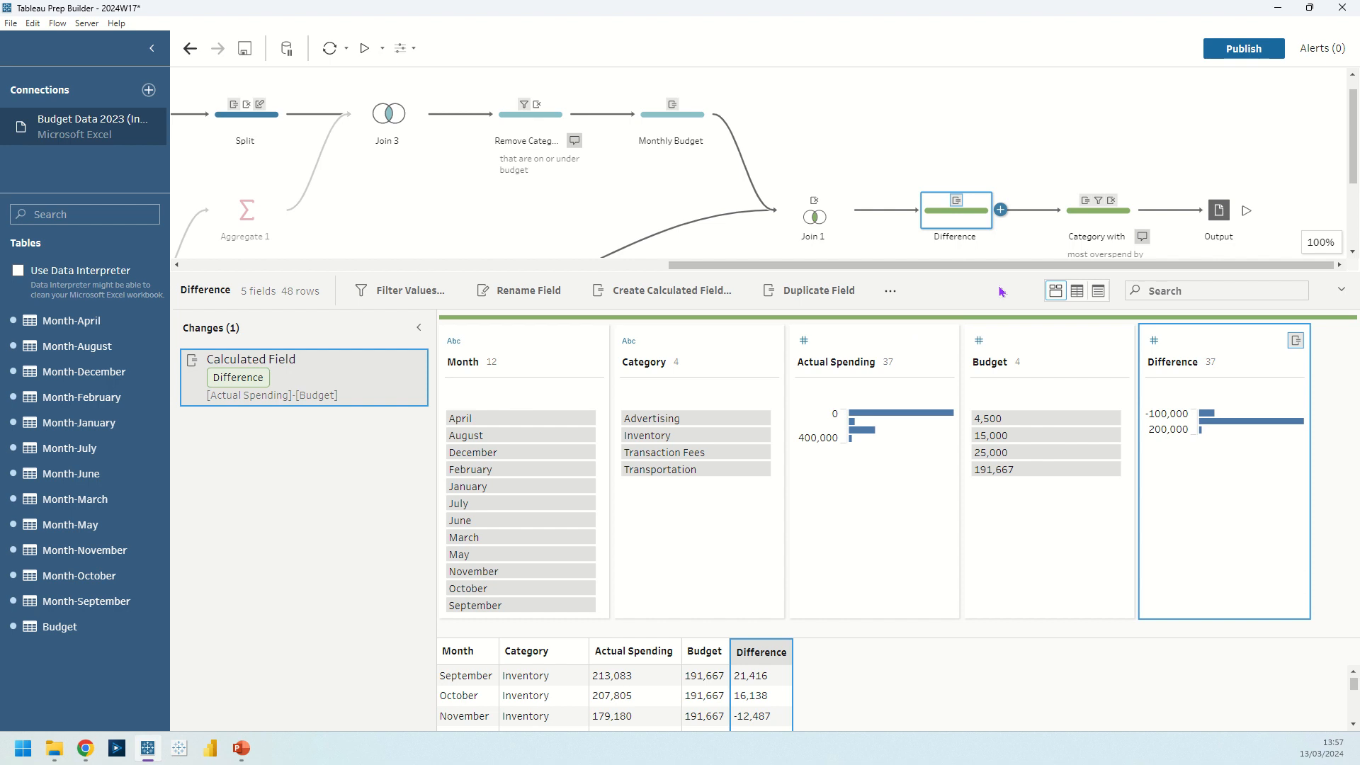
{"action": "scroll", "coordinate": [1168, 248], "scroll_direction": "down", "scroll_amount": 1}
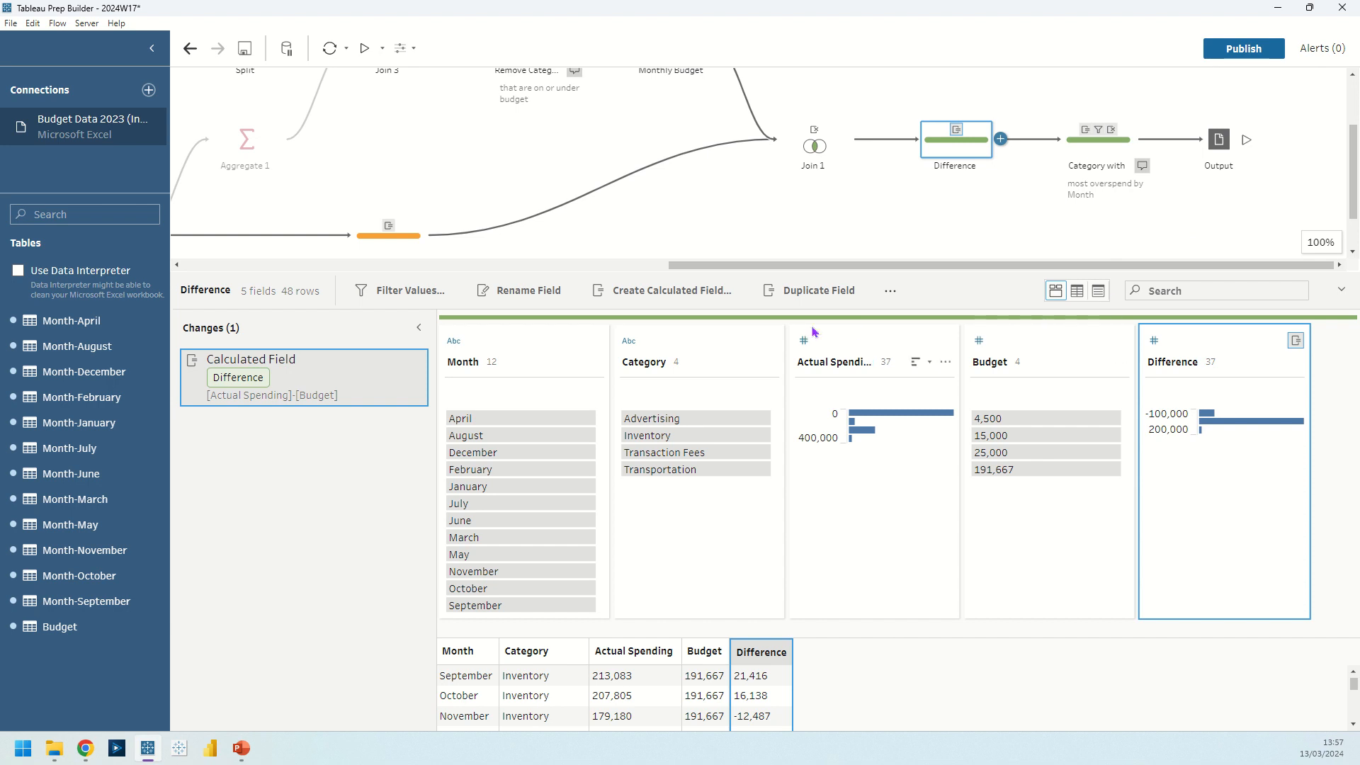
- Check the calculated field options for the Difference field in the Category with step without applying one
{"action": "mouse_move", "coordinate": [1291, 358]}
{"action": "left_click", "coordinate": [1097, 139]}
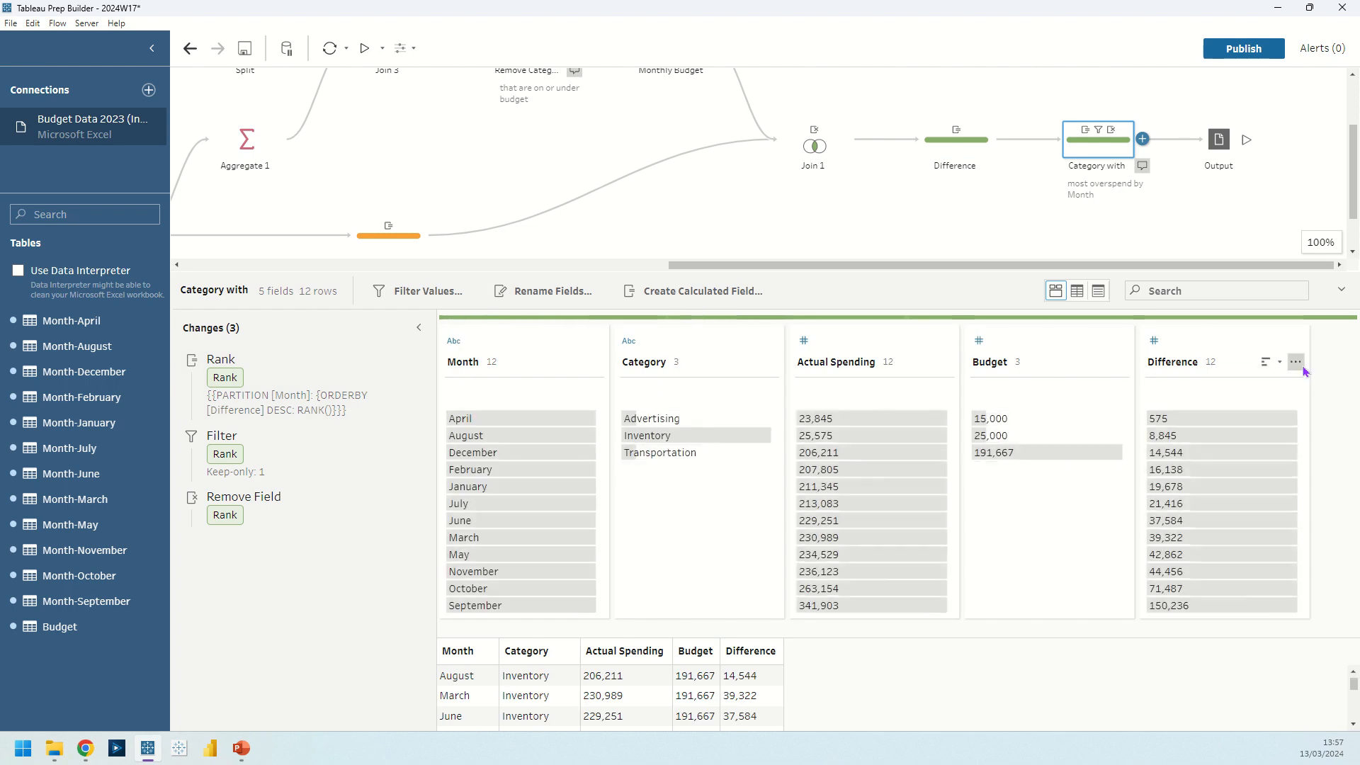
{"action": "left_click", "coordinate": [1295, 361]}
{"action": "mouse_move", "coordinate": [1250, 602]}
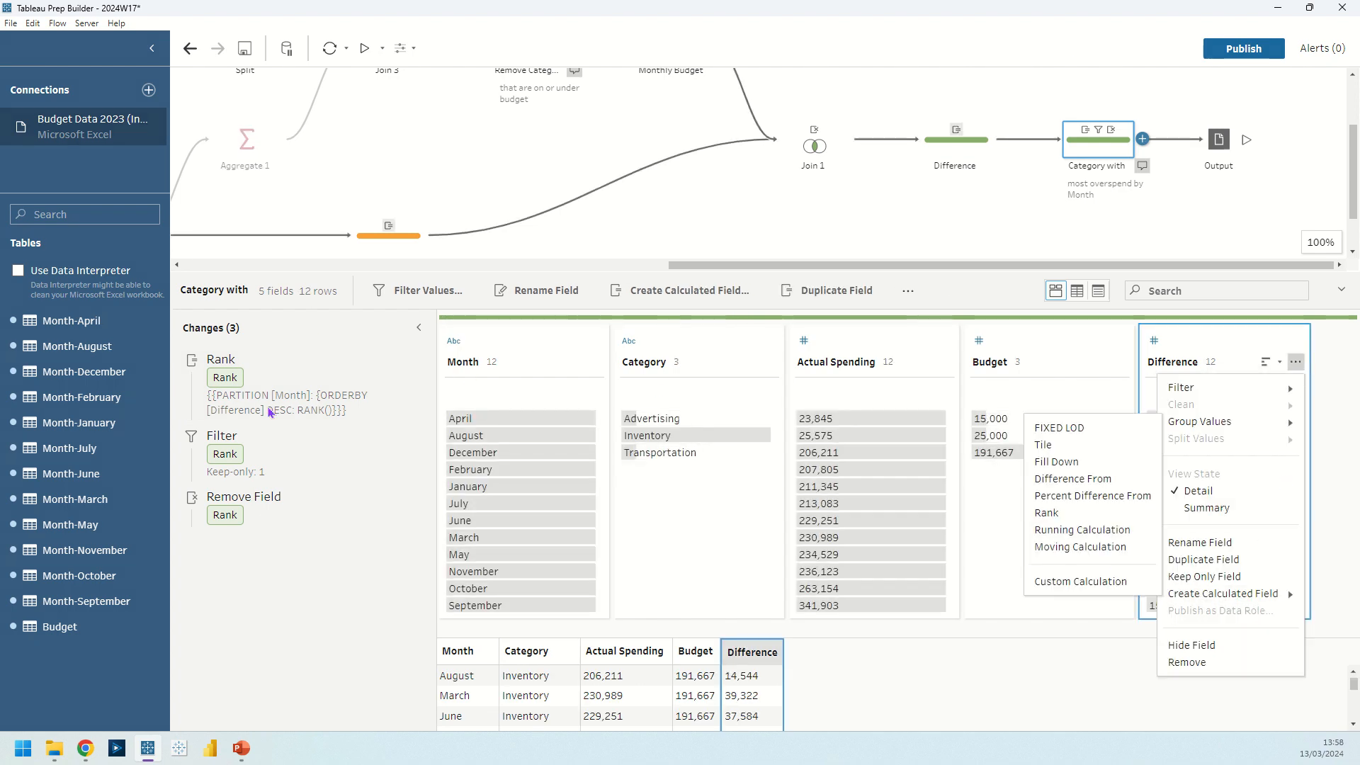
{"action": "left_click", "coordinate": [248, 395]}
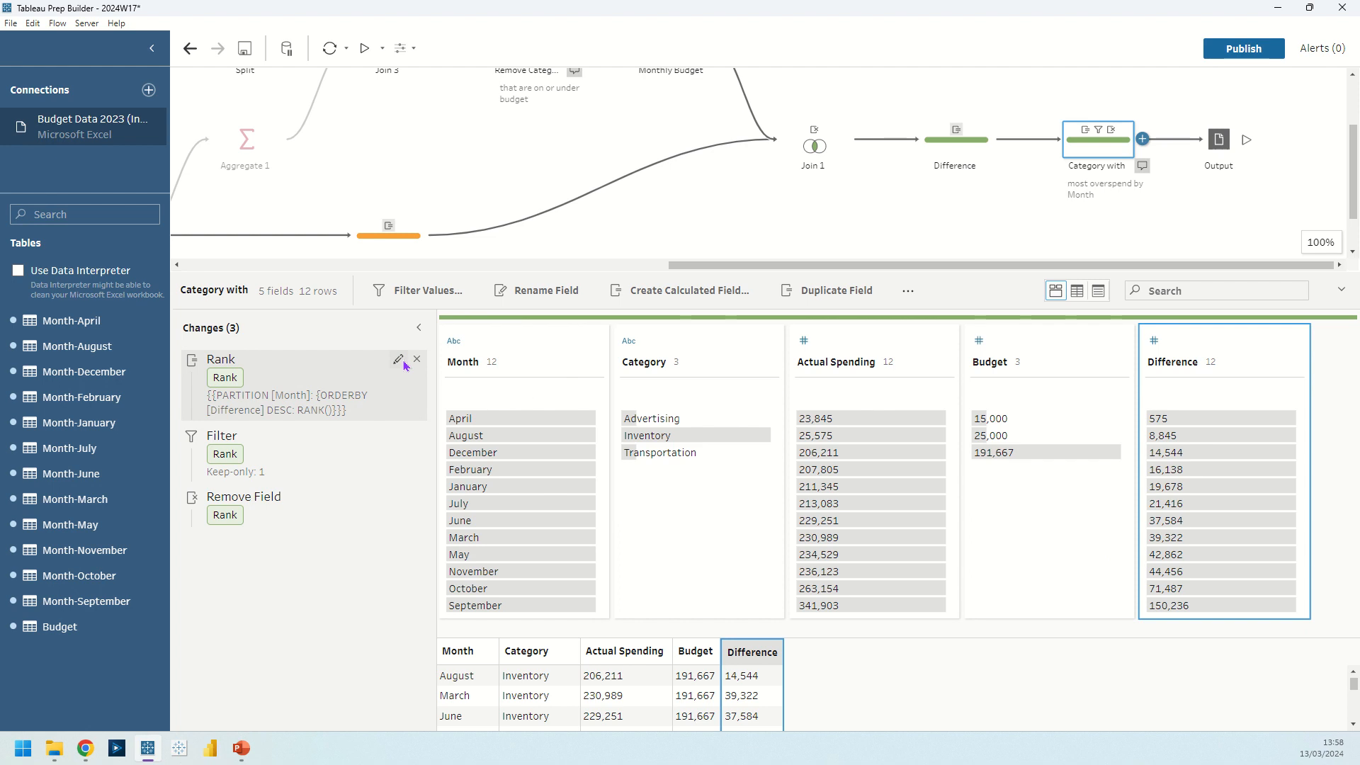
- Inspect the Rank calculation's grouping by Month and ordering by Difference, select rank 1, and preview the removal of Rank
{"action": "left_click", "coordinate": [401, 361]}
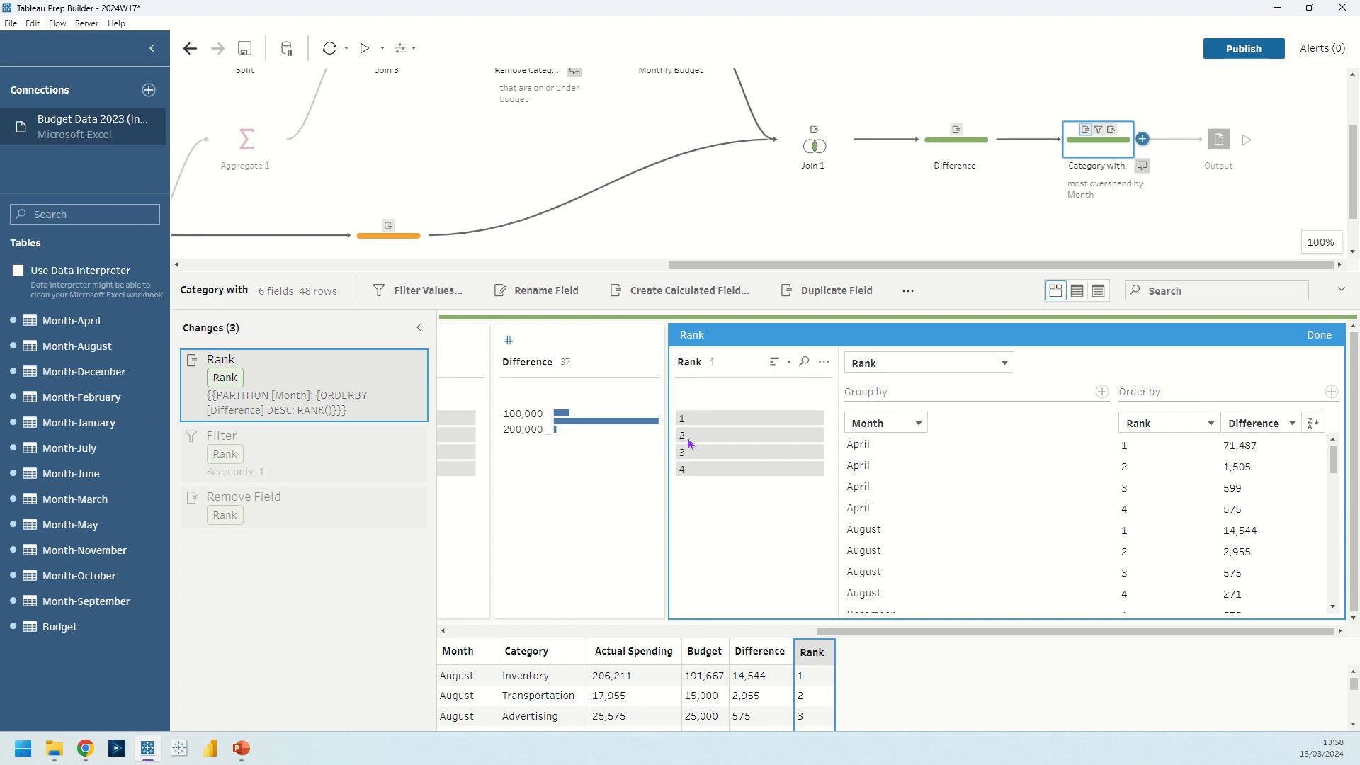
{"action": "left_click", "coordinate": [1318, 335]}
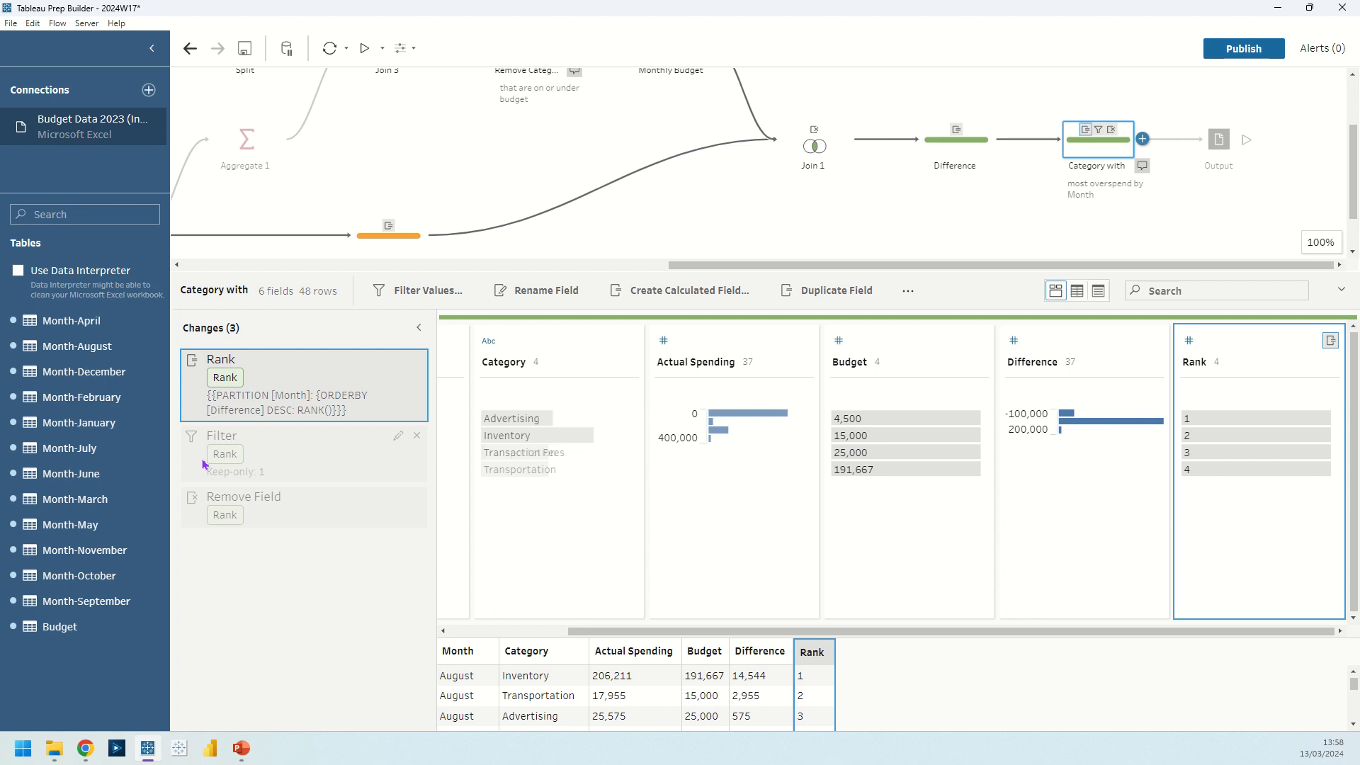
{"action": "left_click", "coordinate": [1199, 413]}
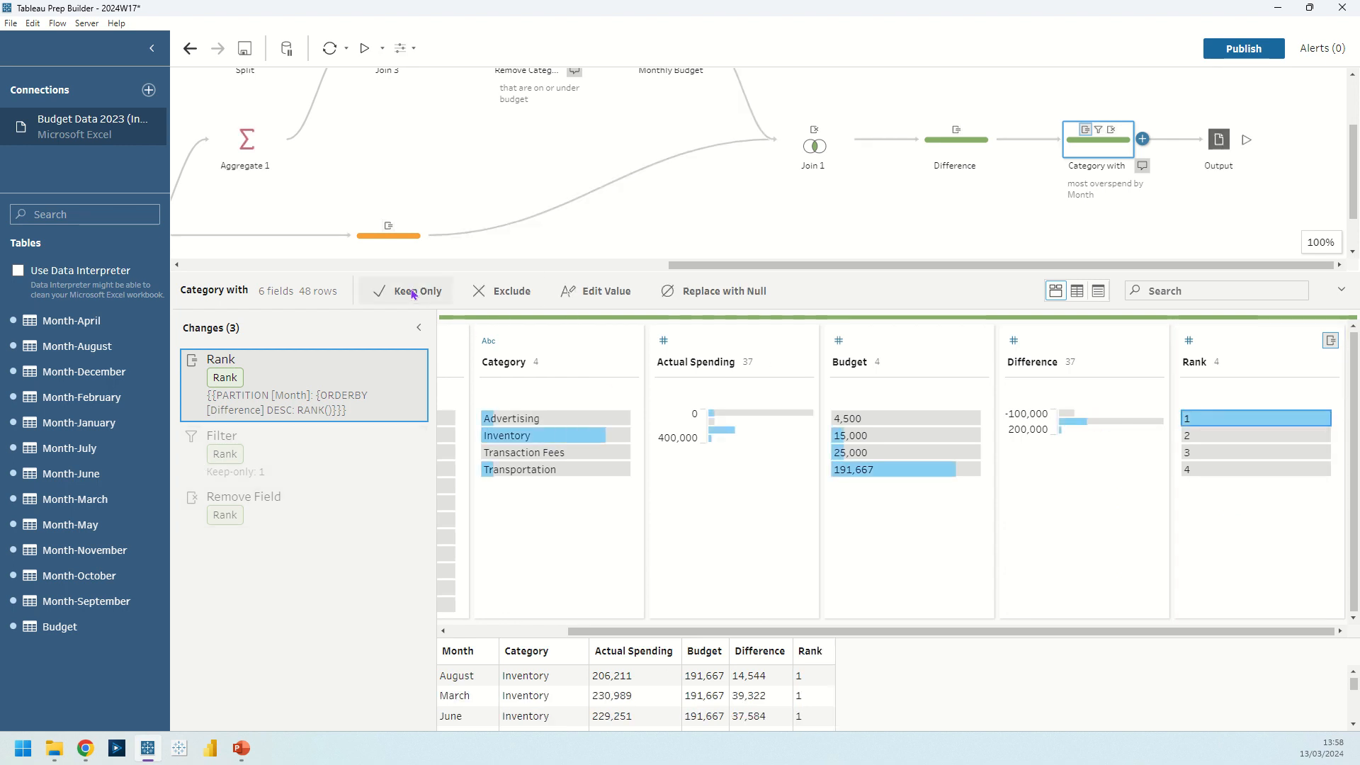
{"action": "left_click", "coordinate": [328, 508]}
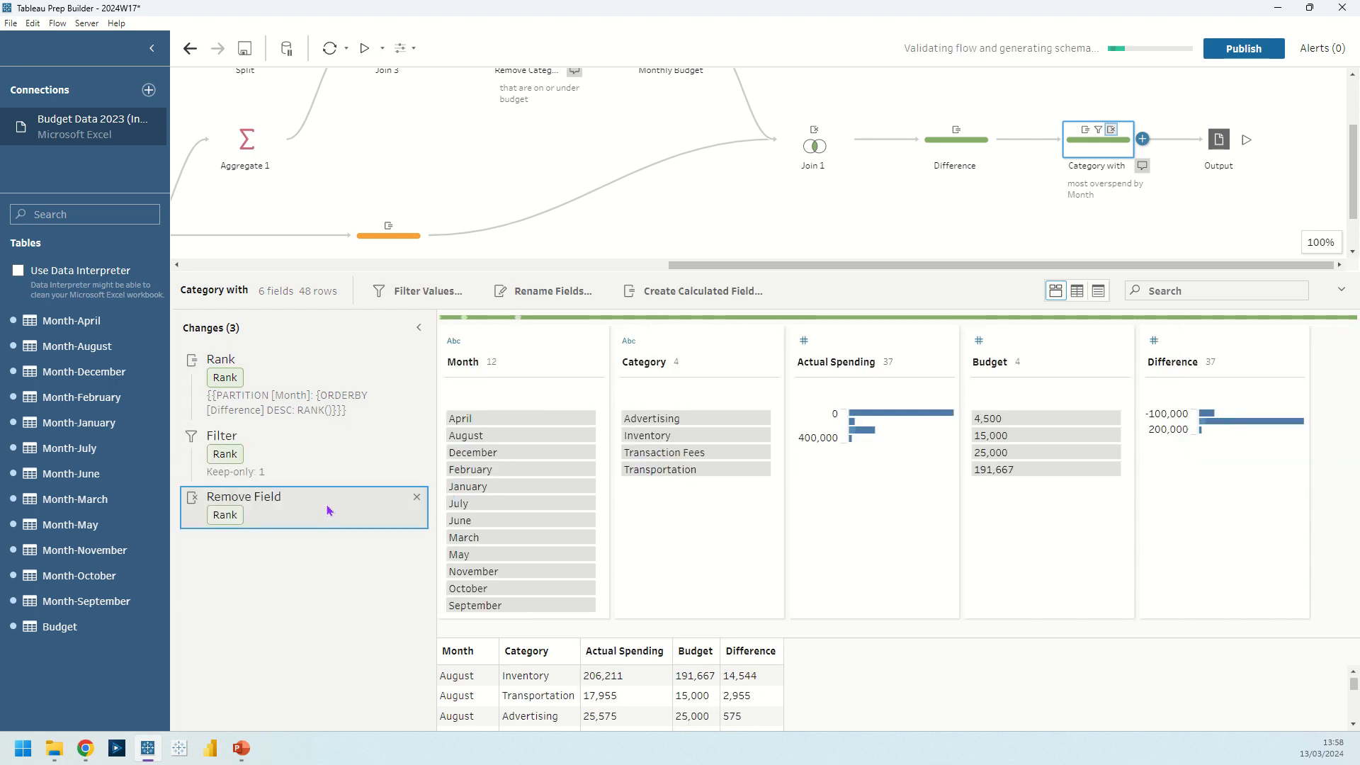